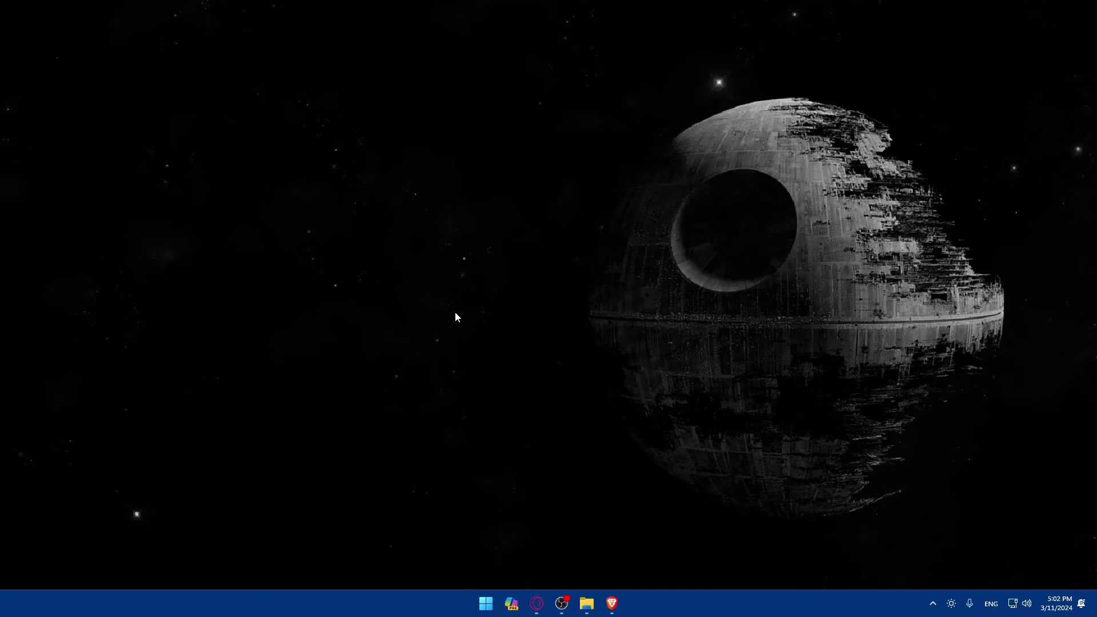
Step: Launch Brave, search Google for 'apex legends', and open EA's official Apex Legends result
mouse_move(608, 595)
mouse_down()
mouse_move(532, 609)
mouse_move(612, 604)
mouse_up()
click(612, 604)
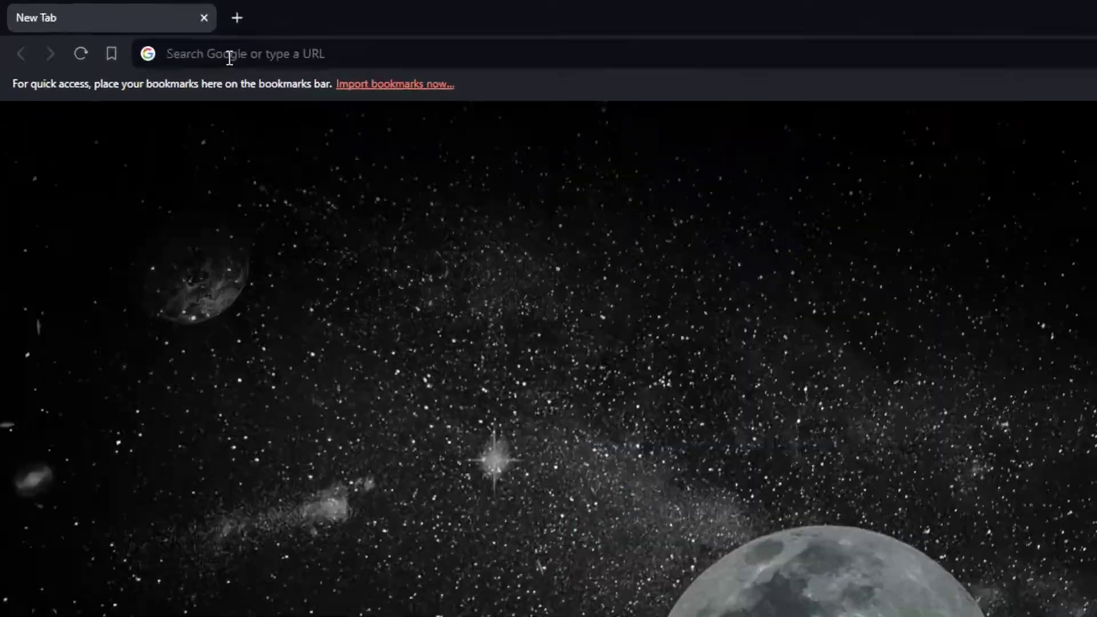
click(147, 37)
text(apex legends)
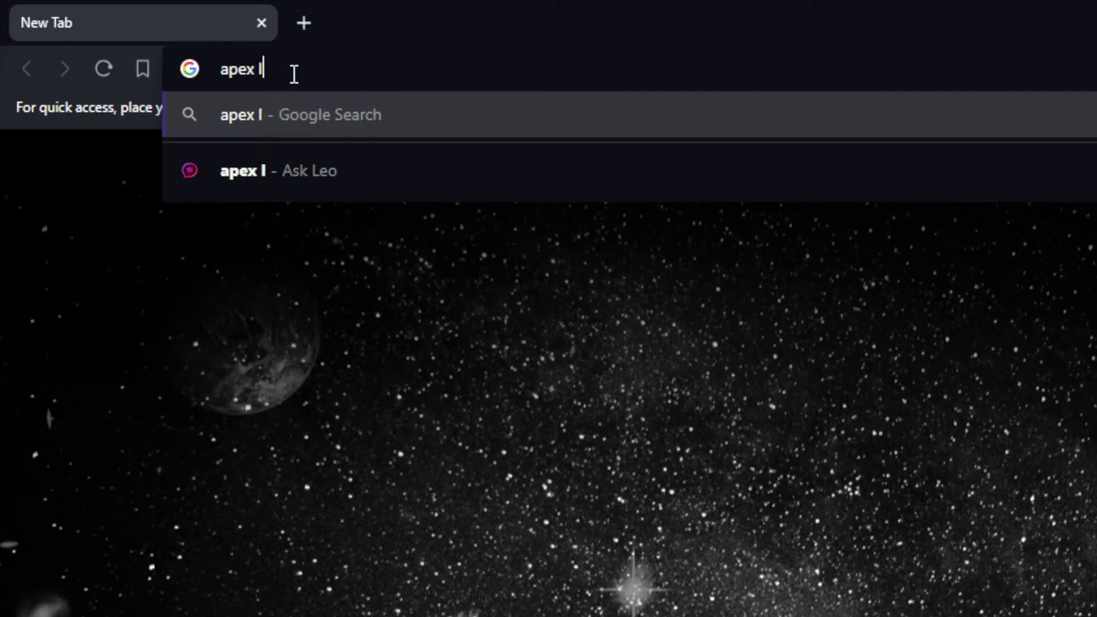
key(Return)
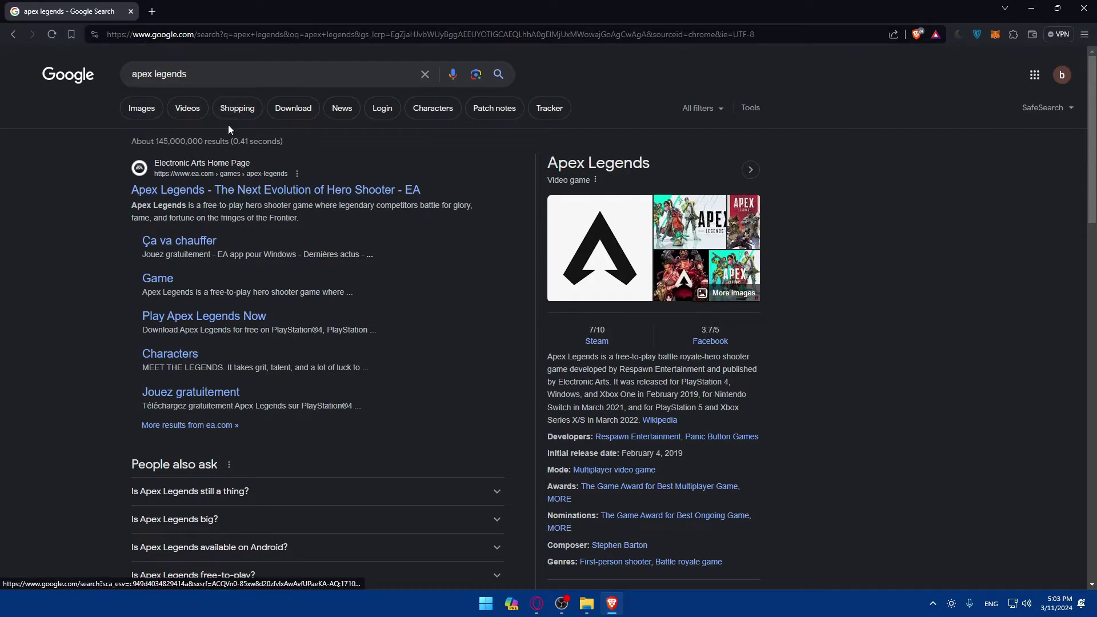
right_click(235, 198)
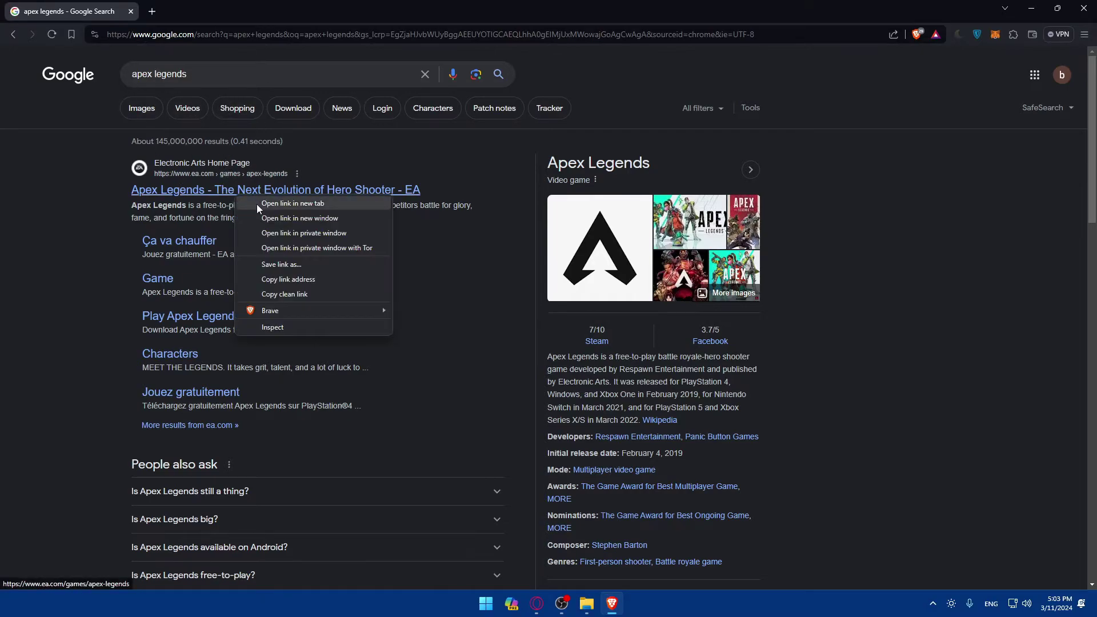
click(181, 193)
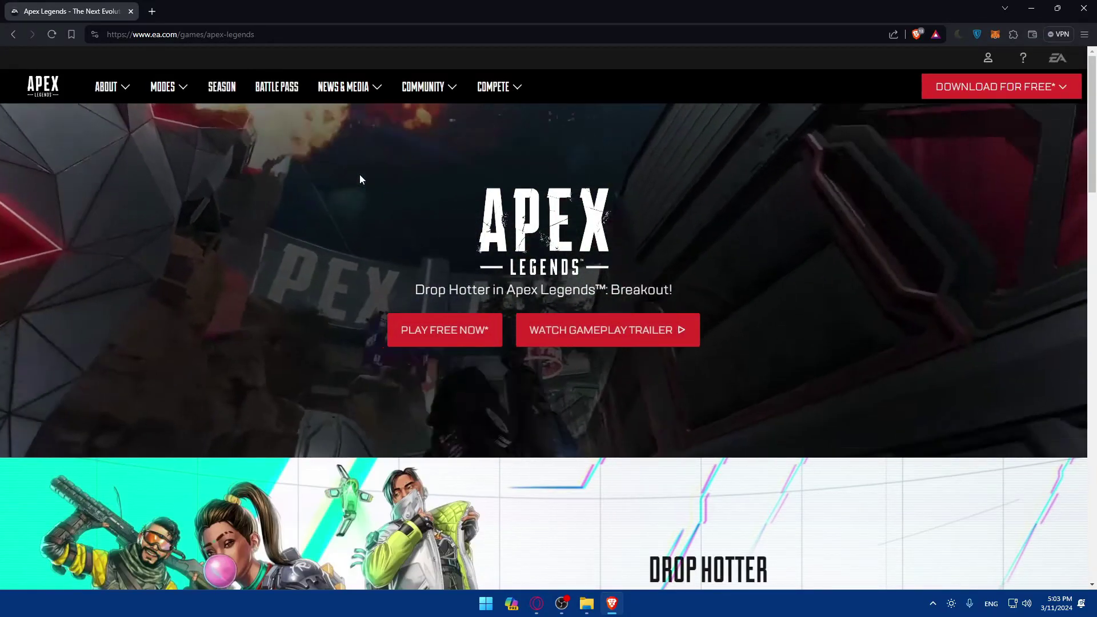
Step: Choose Sign In from the top-right account icon to reach the EA Account sign-in page
mouse_move(974, 94)
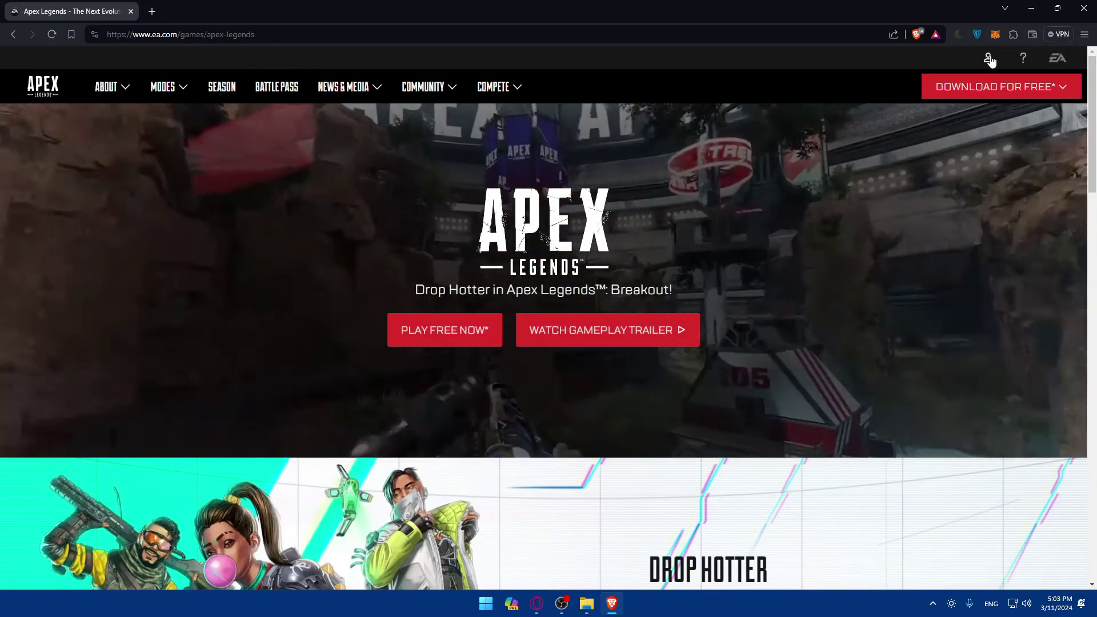
click(989, 57)
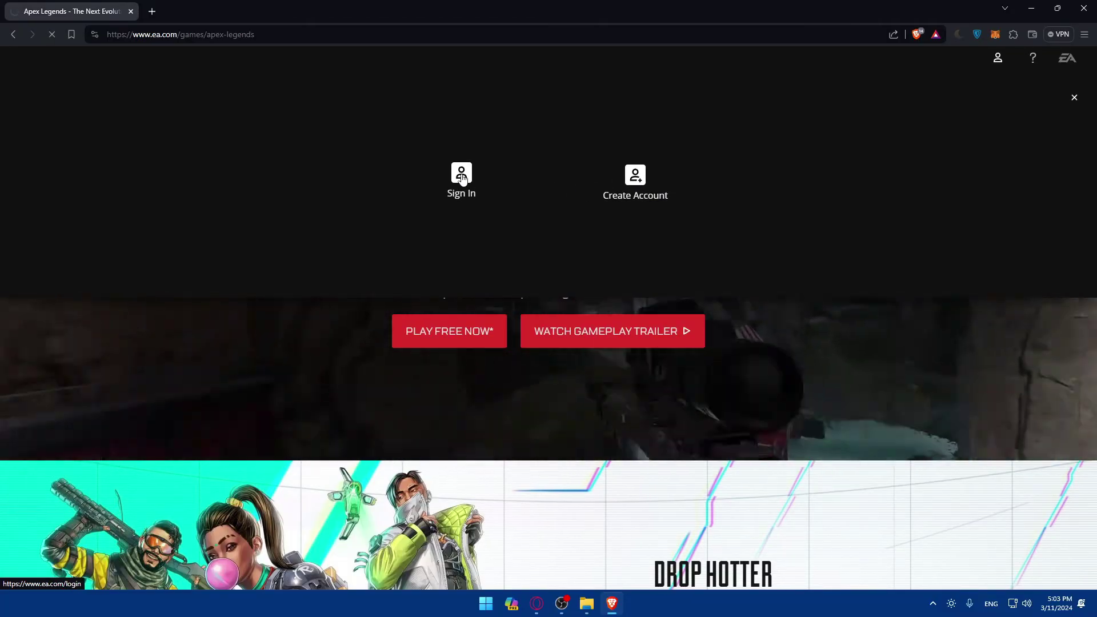
click(462, 179)
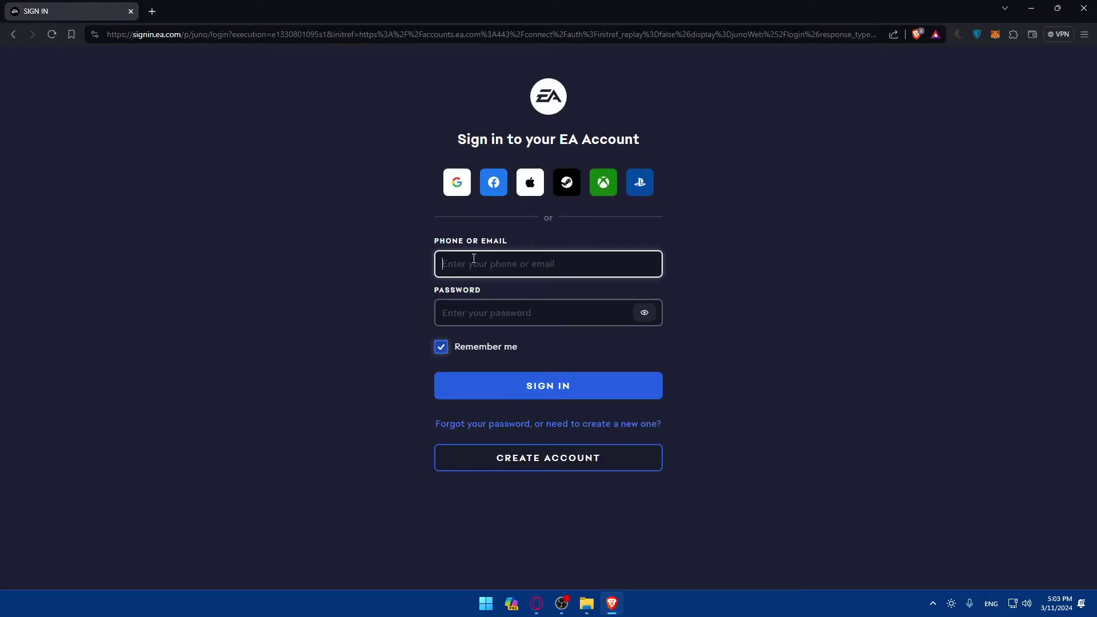
click(463, 182)
click(385, 27)
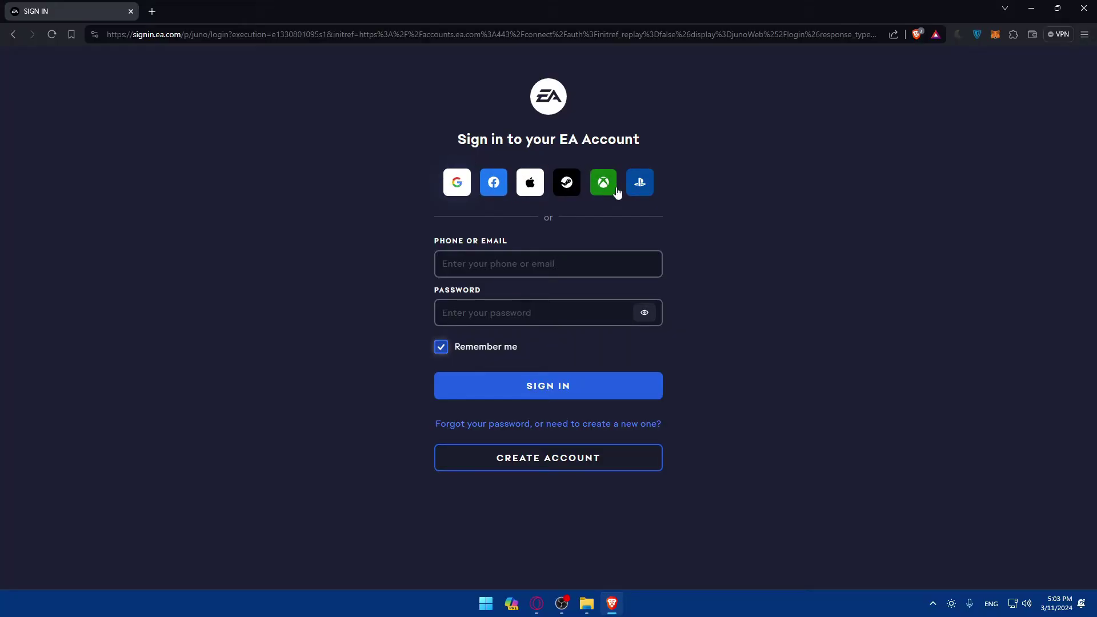
Step: Sign in with Google, picking an account and continuing to Electronic Arts
click(570, 460)
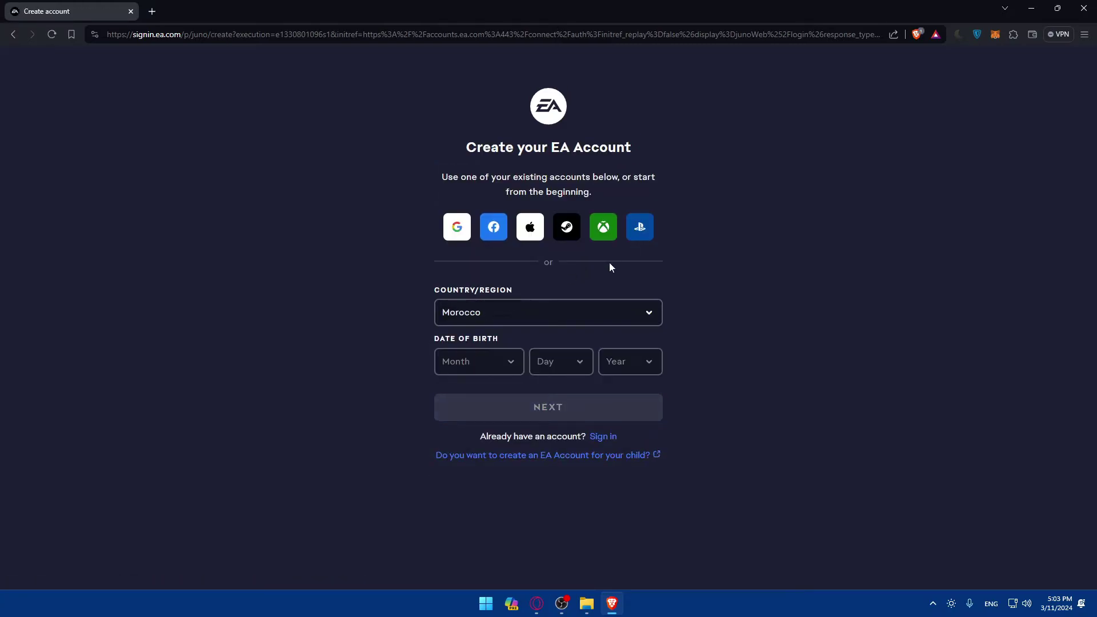
key(alt+Left)
click(457, 182)
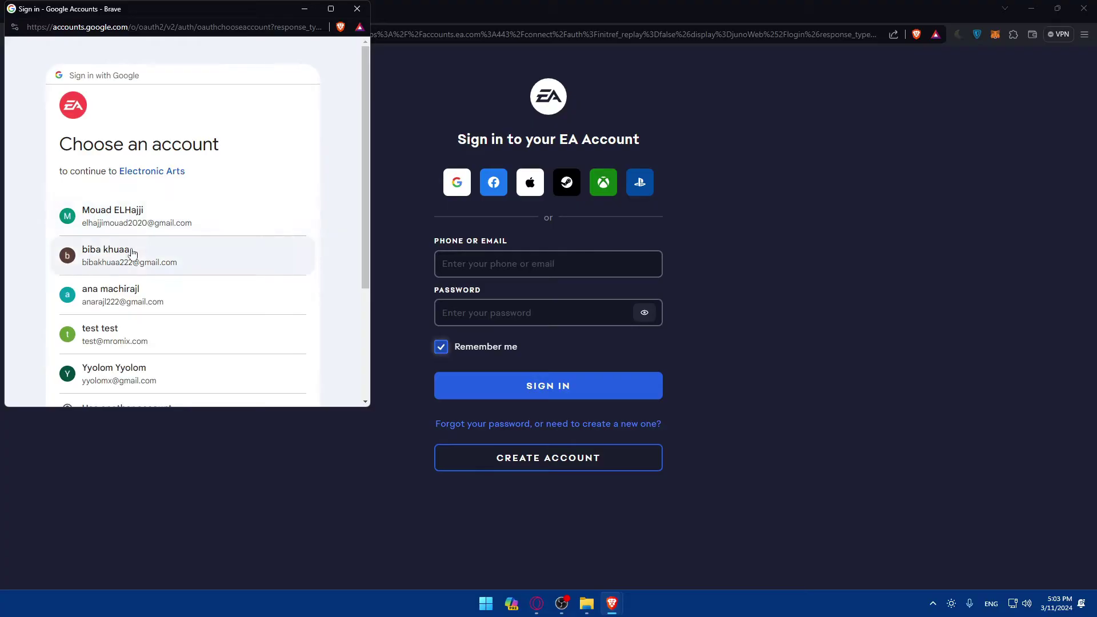
click(129, 251)
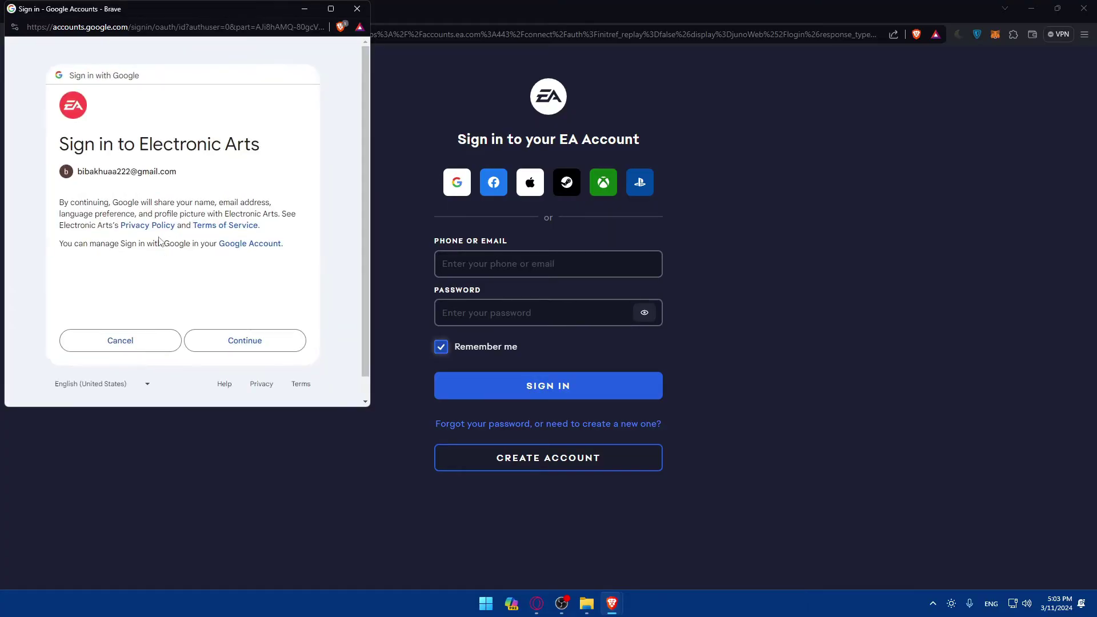
click(224, 345)
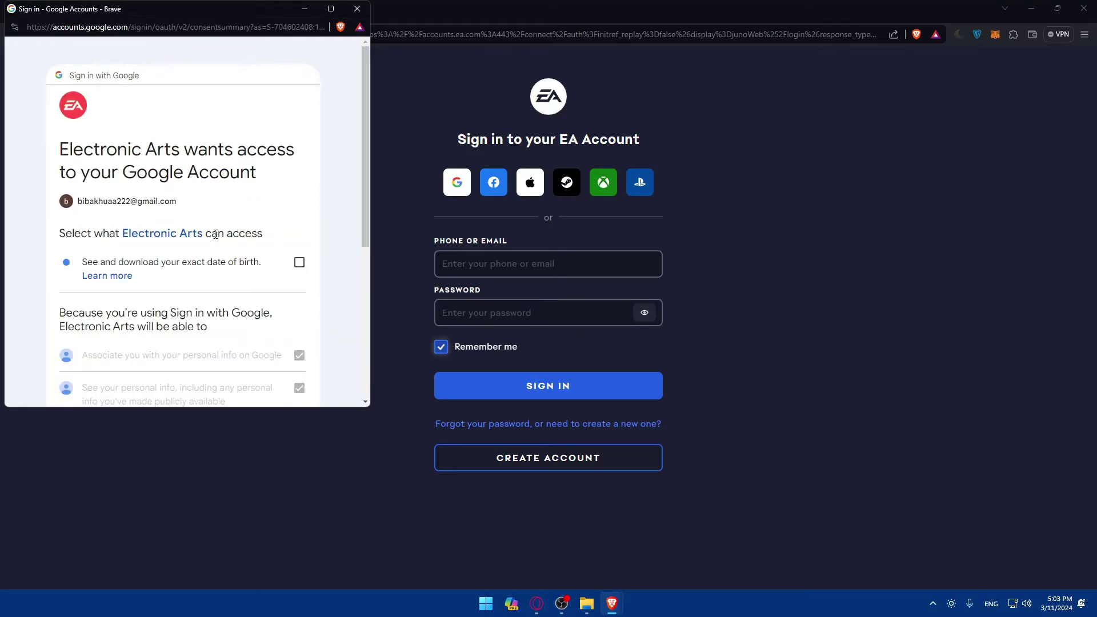
Step: Allow sharing the exact date of birth and grant Electronic Arts the requested access
scroll(284, 191, down, 1)
click(299, 167)
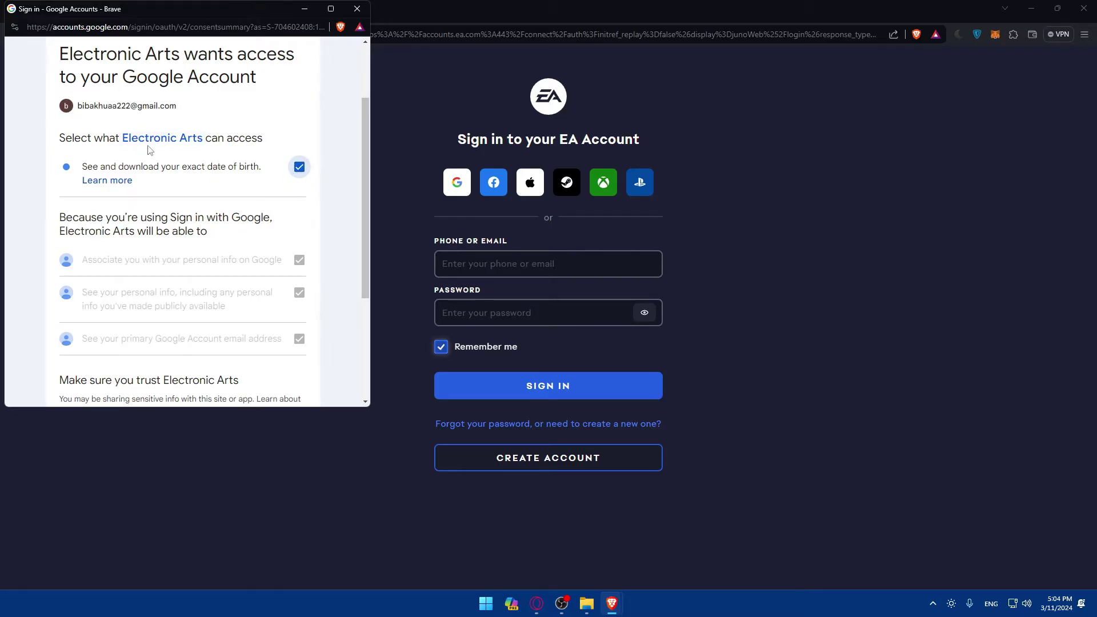
drag(53, 142, 277, 142)
click(90, 142)
scroll(108, 171, down, 2)
scroll(117, 163, up, 2)
click(297, 167)
click(296, 168)
scroll(244, 173, down, 2)
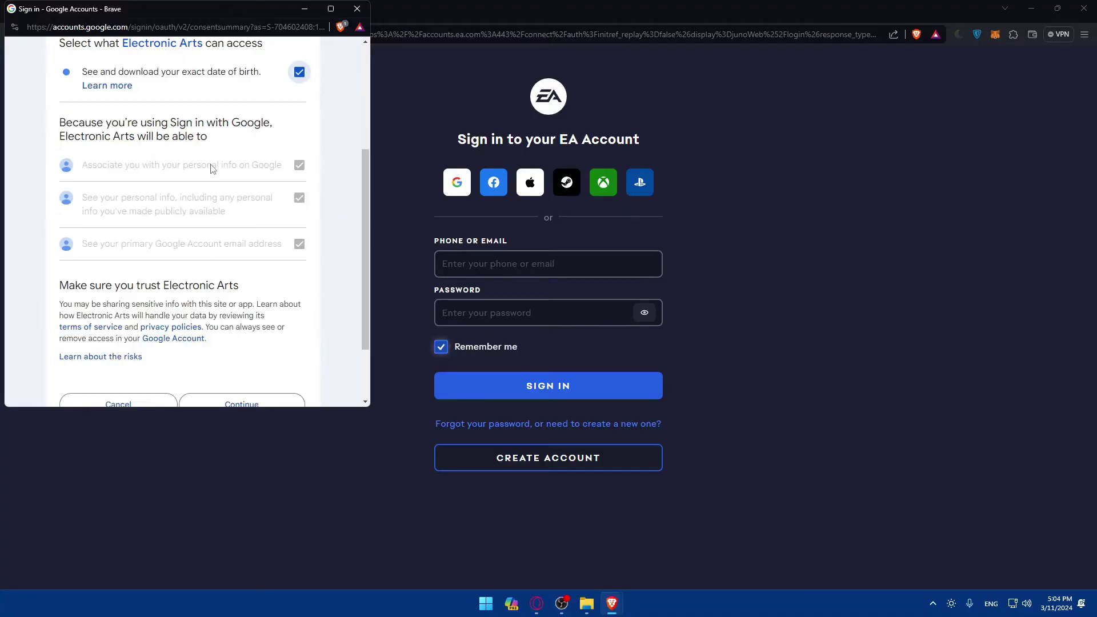
scroll(297, 83, down, 2)
click(241, 319)
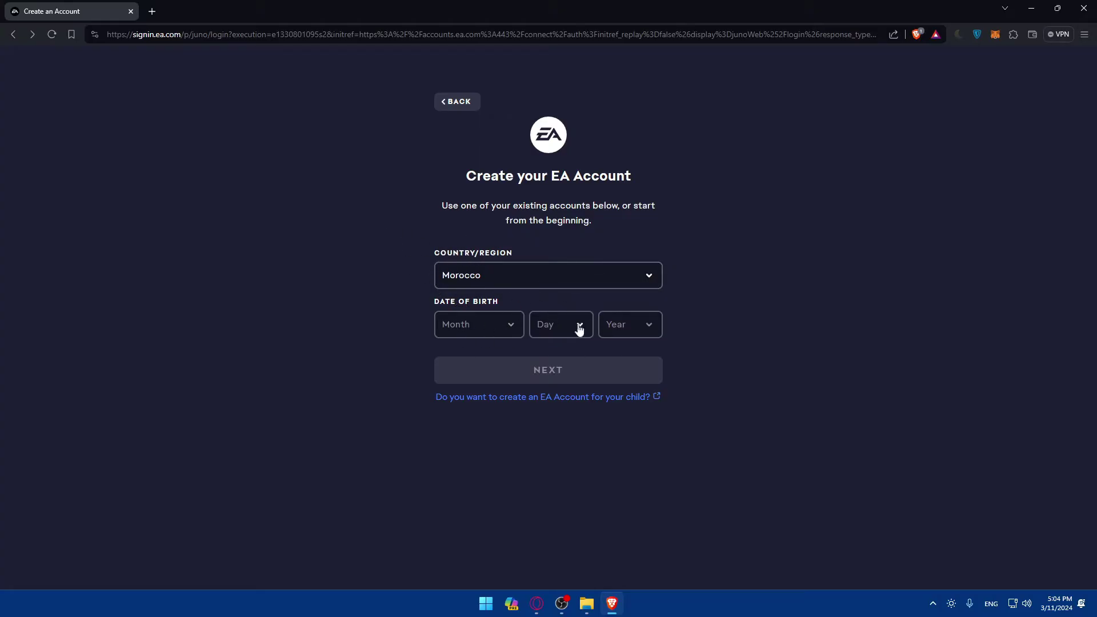
Step: Enter the birth date February 2, 2002 and continue to the next step
click(490, 324)
click(474, 354)
click(493, 326)
click(476, 366)
click(564, 326)
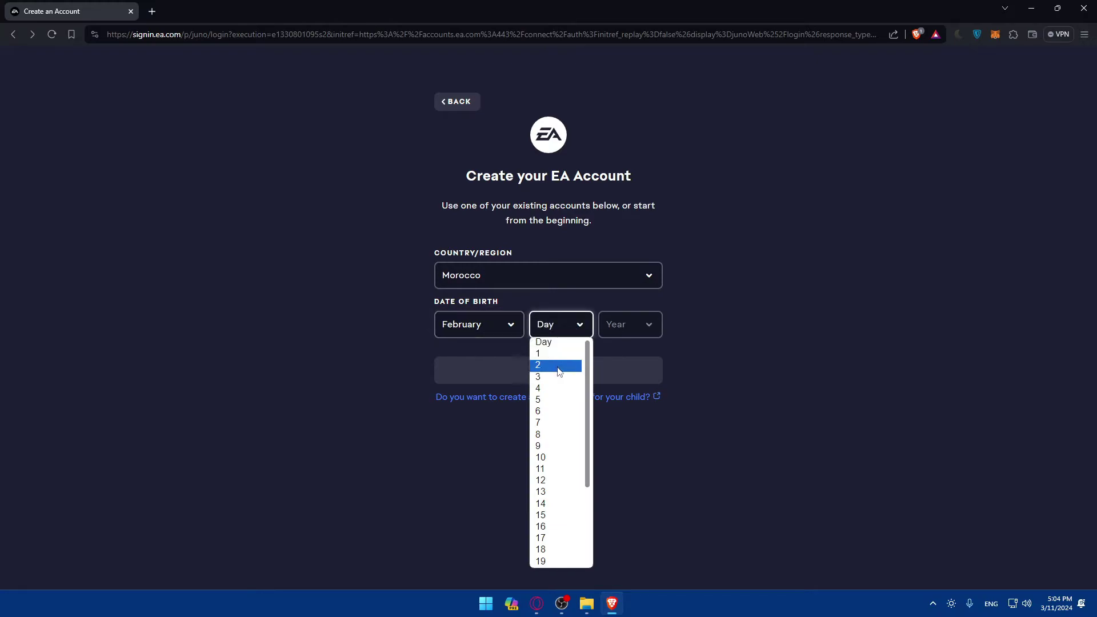
click(566, 365)
click(629, 324)
scroll(614, 480, down, 3)
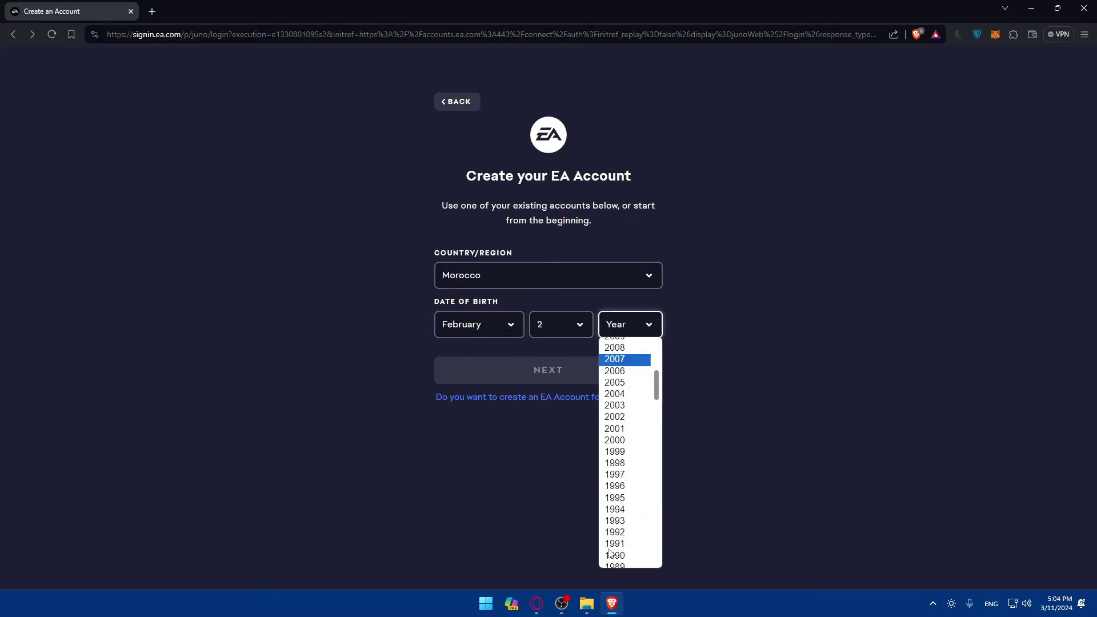
click(622, 416)
click(533, 379)
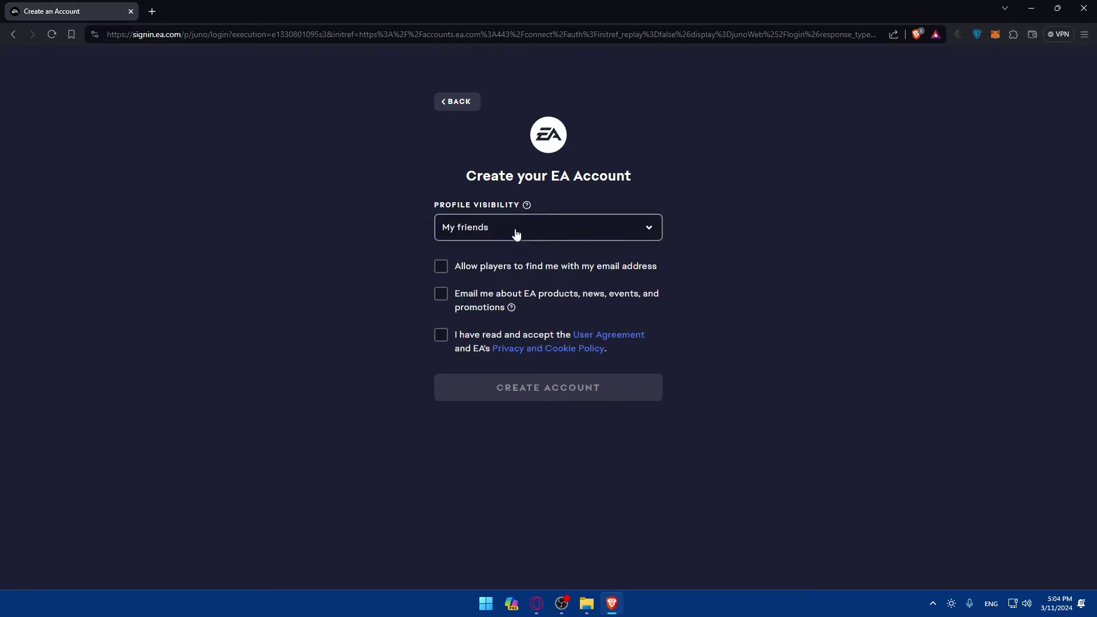
Step: Set profile visibility to Everyone, accept the User Agreement, leave email options off, and create the account
click(516, 231)
click(502, 246)
click(442, 267)
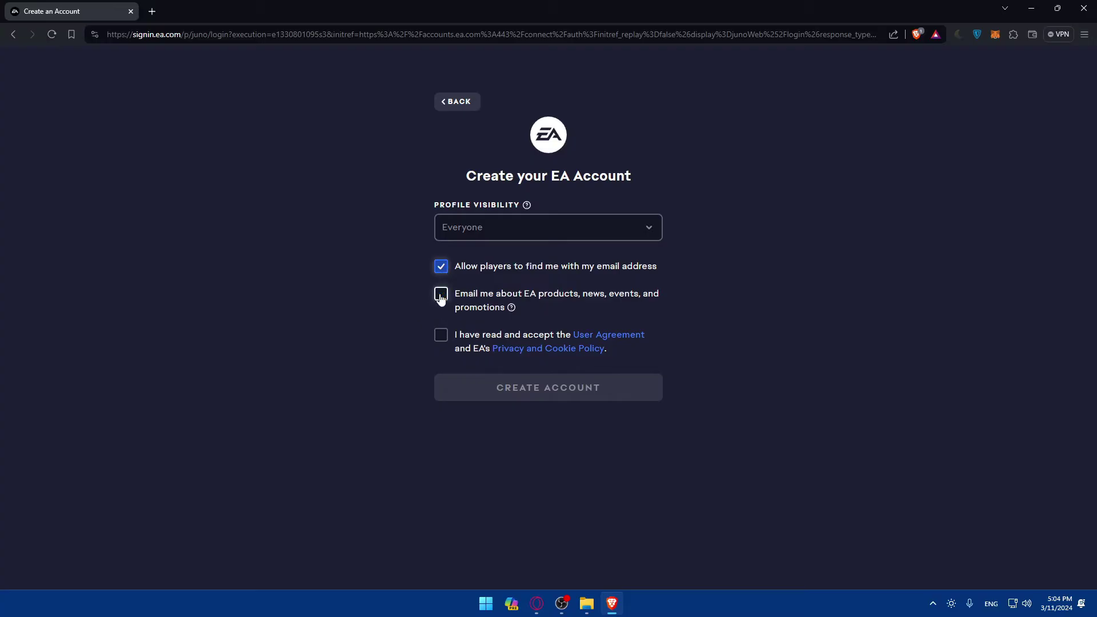
click(438, 340)
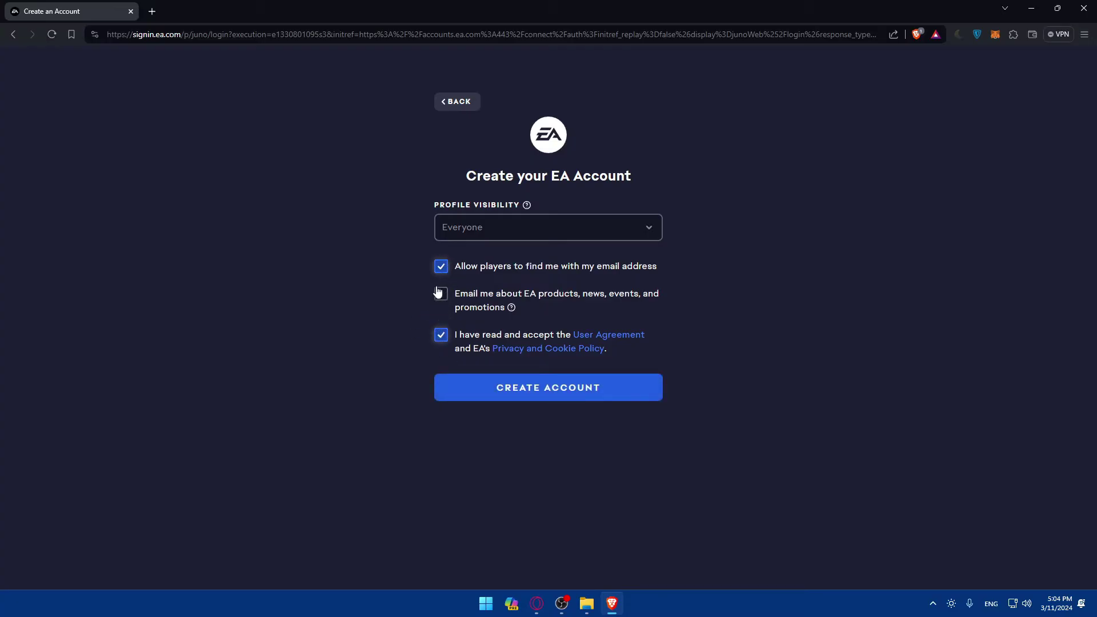
click(448, 271)
click(449, 336)
click(441, 335)
click(441, 295)
click(447, 295)
click(542, 387)
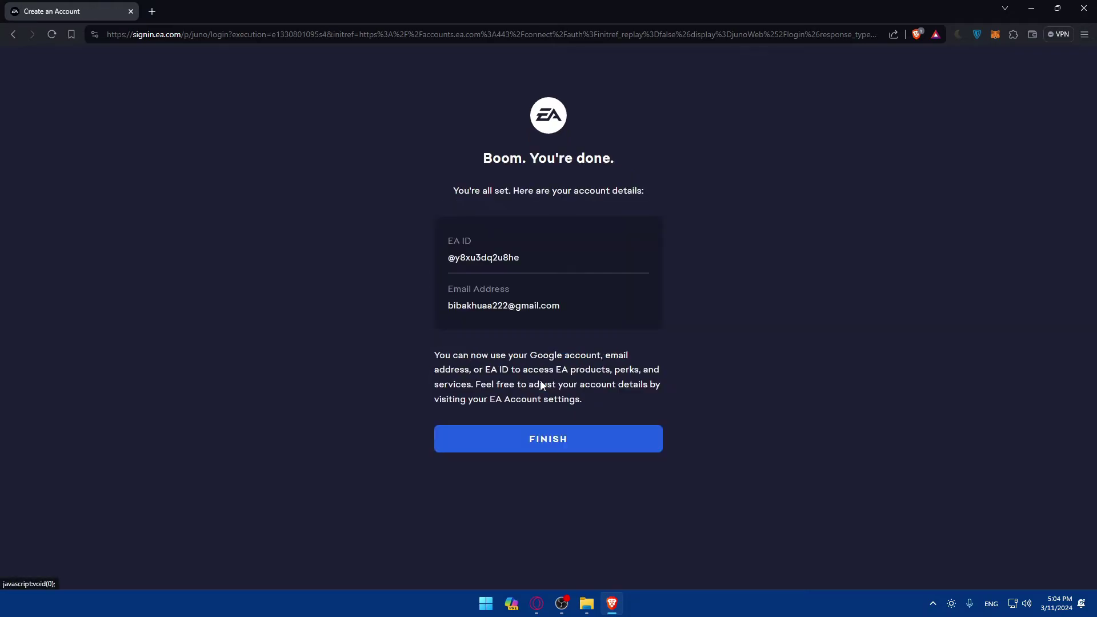
Step: Review the new EA ID, email and access details, then continue back to EA
mouse_move(541, 245)
mouse_down()
mouse_move(394, 255)
mouse_move(551, 257)
mouse_up()
click(501, 257)
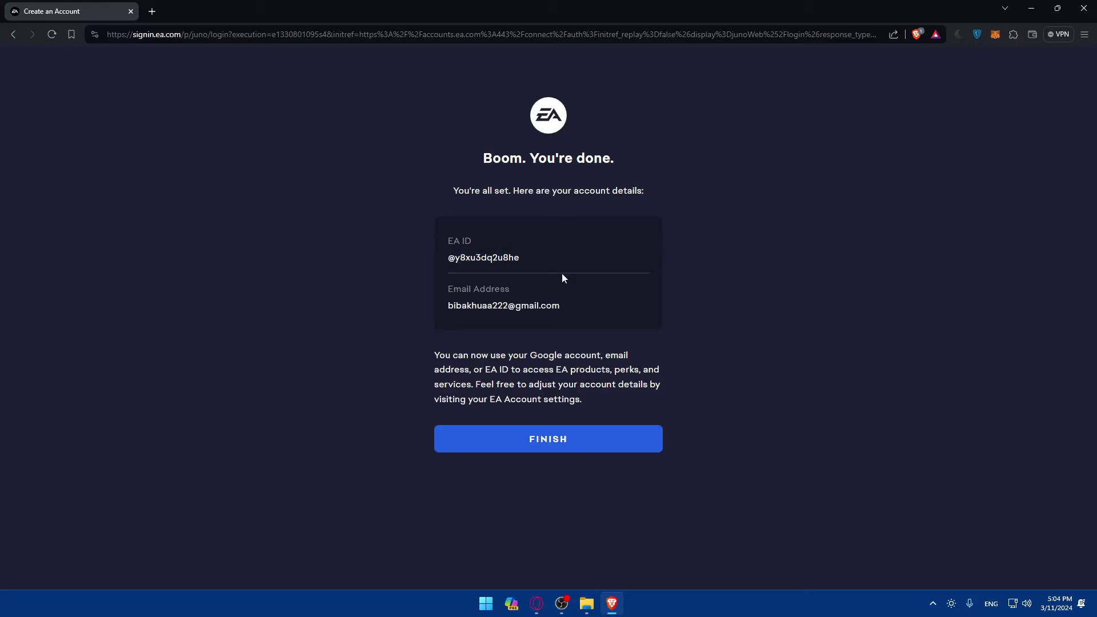
drag(436, 308, 631, 312)
click(542, 317)
drag(435, 355, 641, 372)
click(663, 371)
click(523, 438)
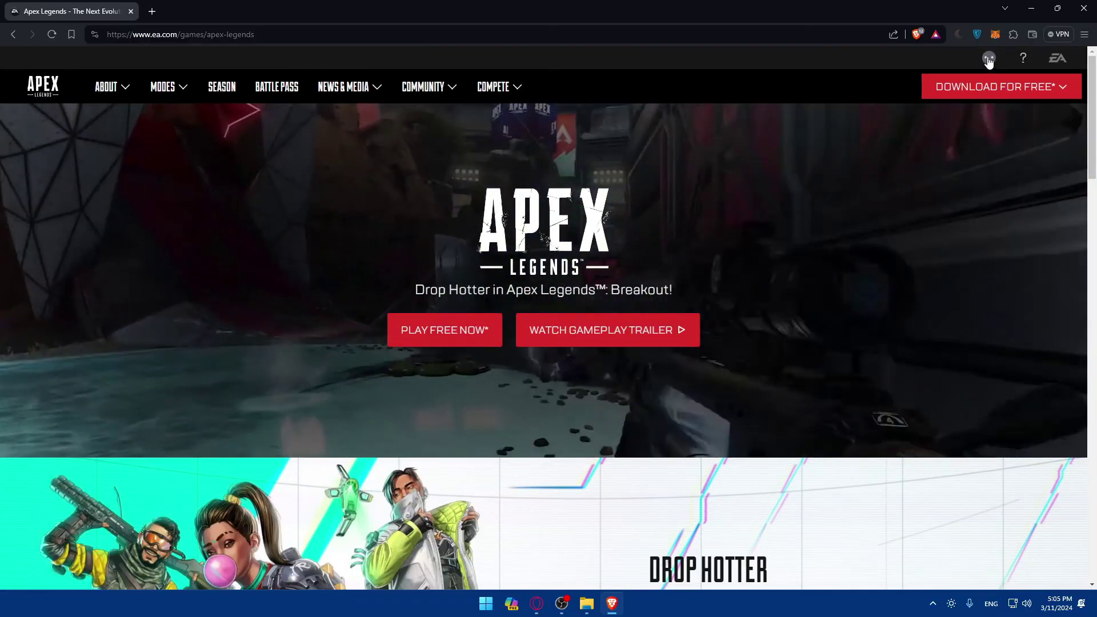
Step: Go to Account Settings from the avatar menu and open the Security section
click(989, 59)
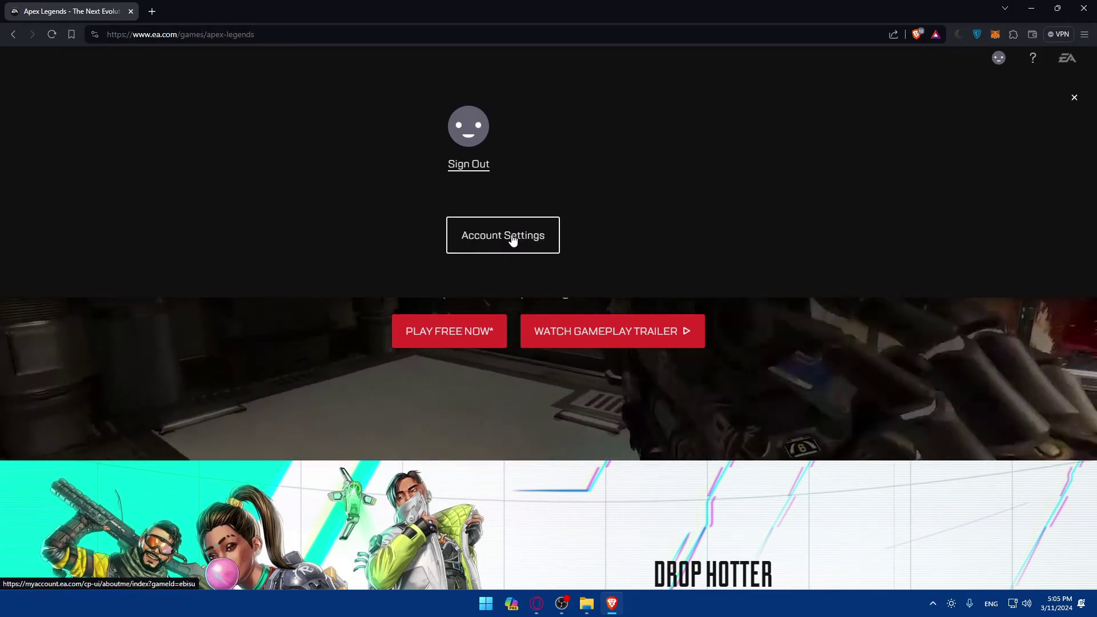
click(513, 240)
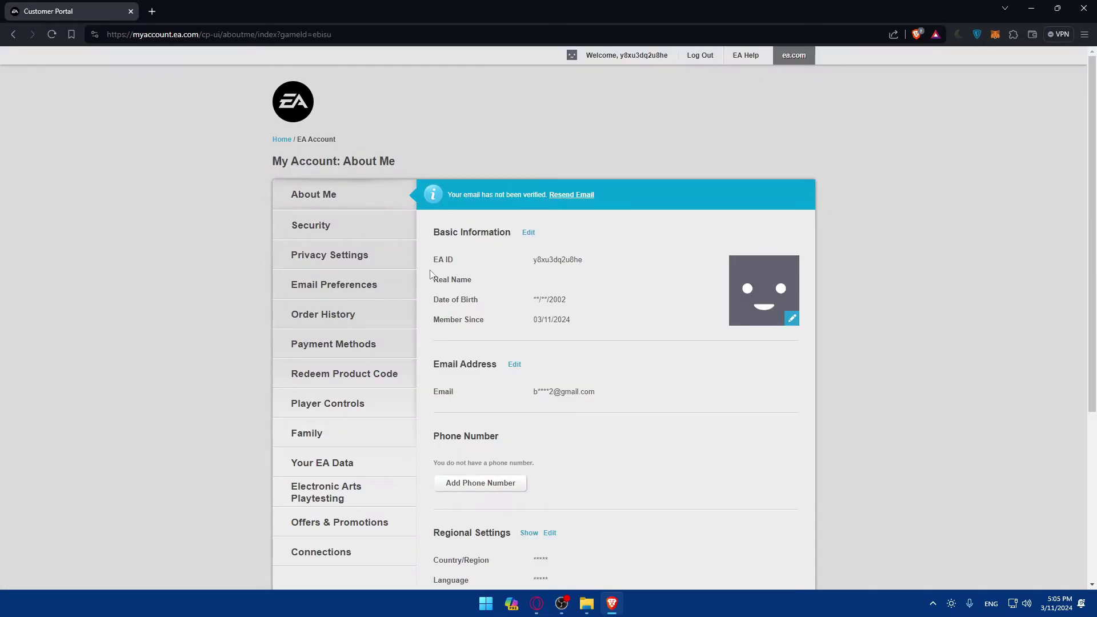
scroll(440, 271, down, 3)
scroll(436, 272, up, 2)
scroll(435, 271, up, 2)
scroll(435, 271, down, 2)
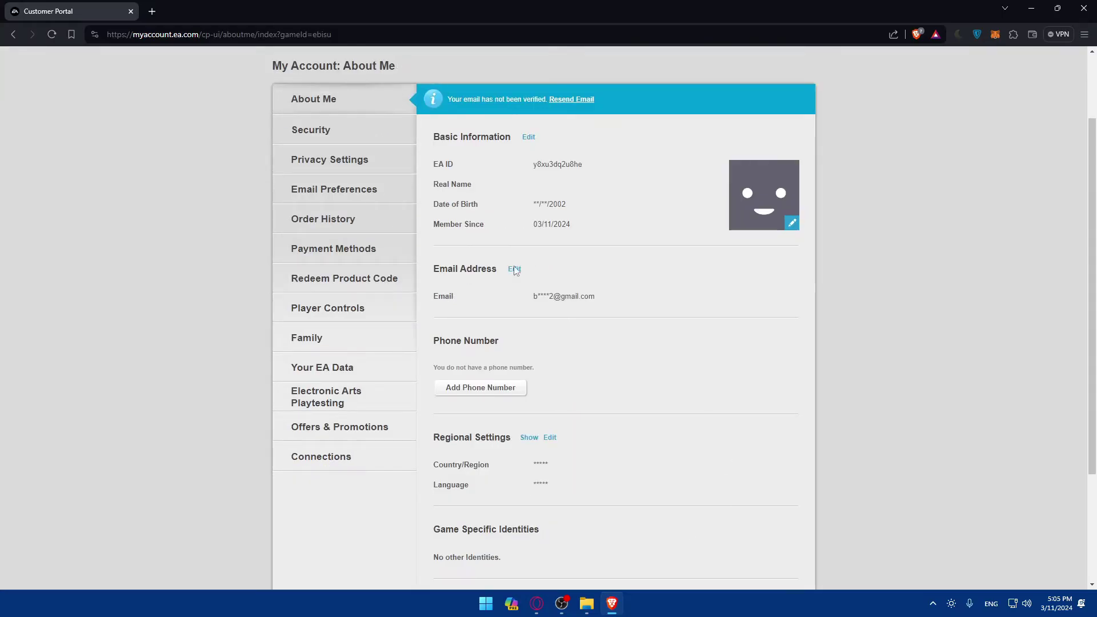
scroll(564, 341, up, 1)
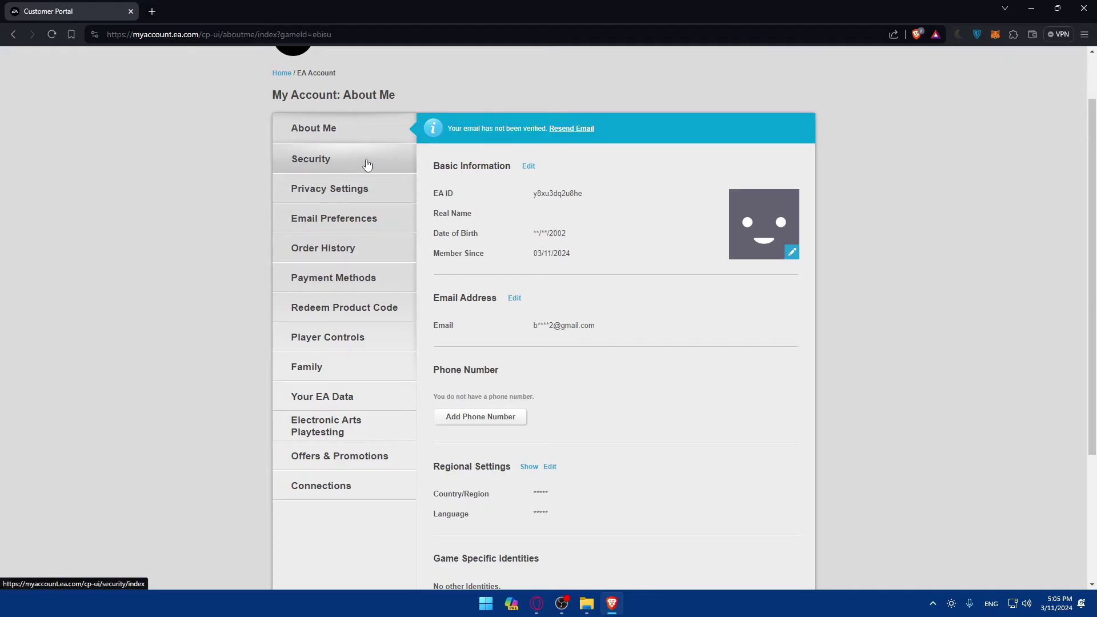
click(304, 165)
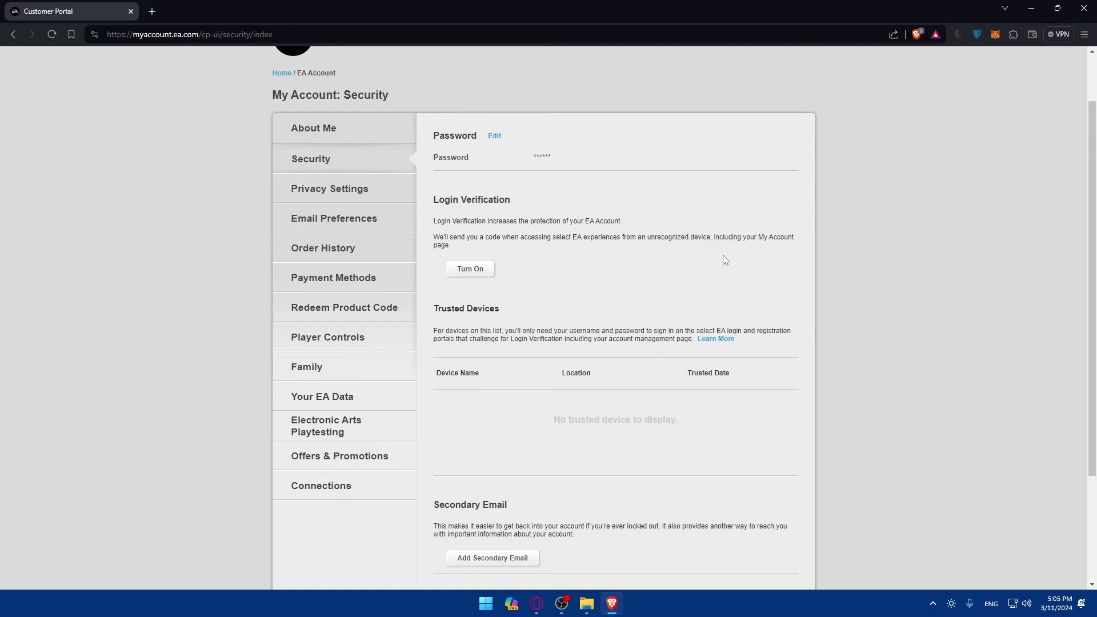
scroll(517, 252, down, 2)
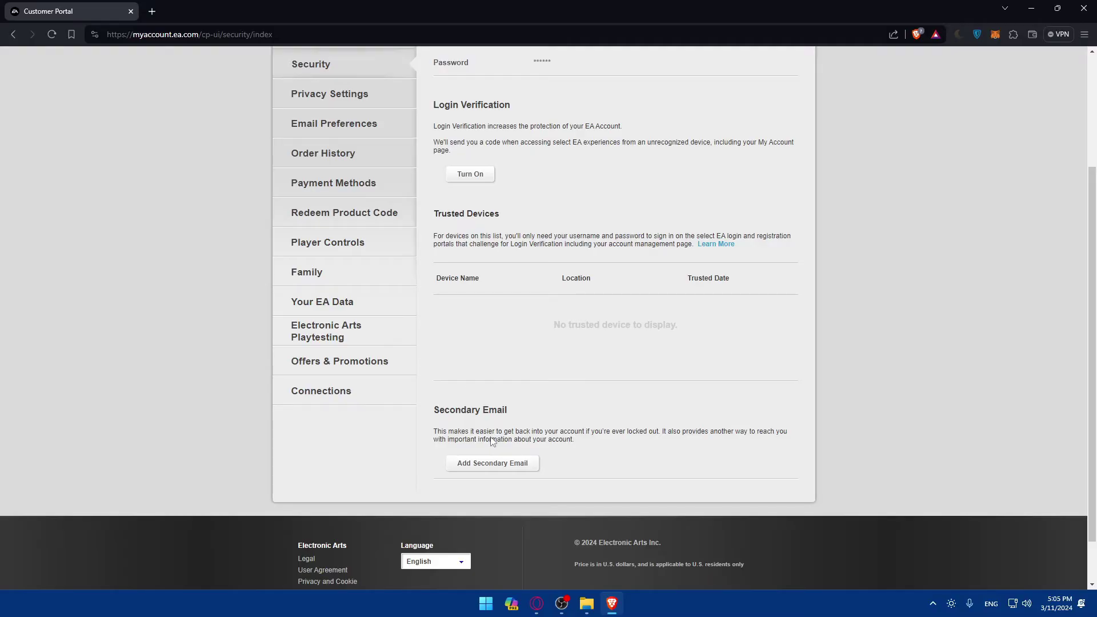
scroll(604, 277, up, 2)
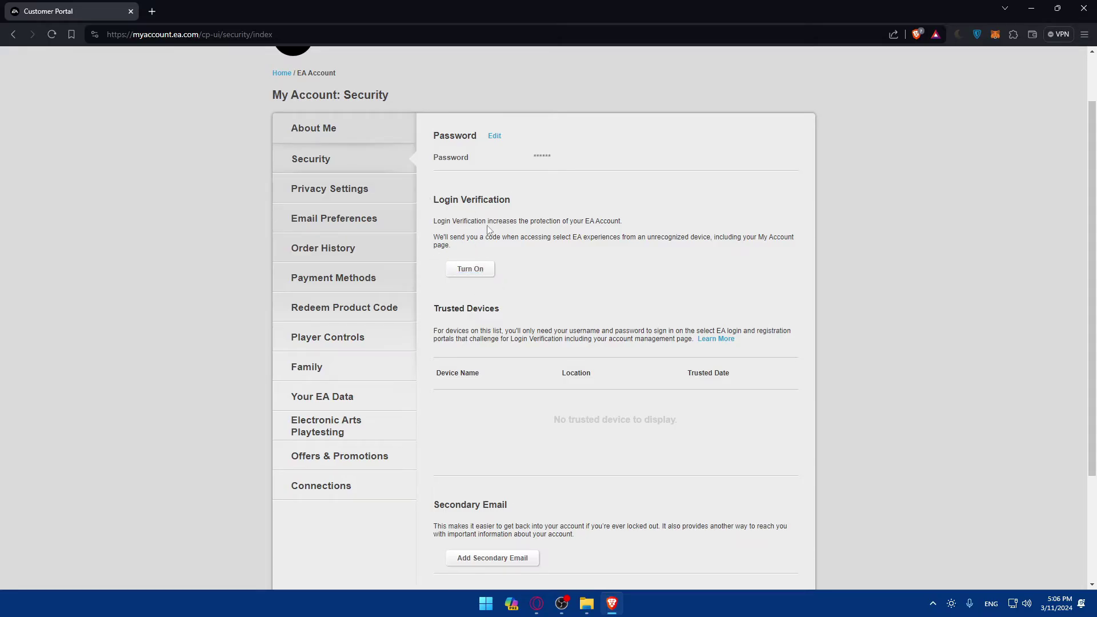
Step: Begin turning on Login Verification, email a security code, and open that email in Gmail
click(472, 271)
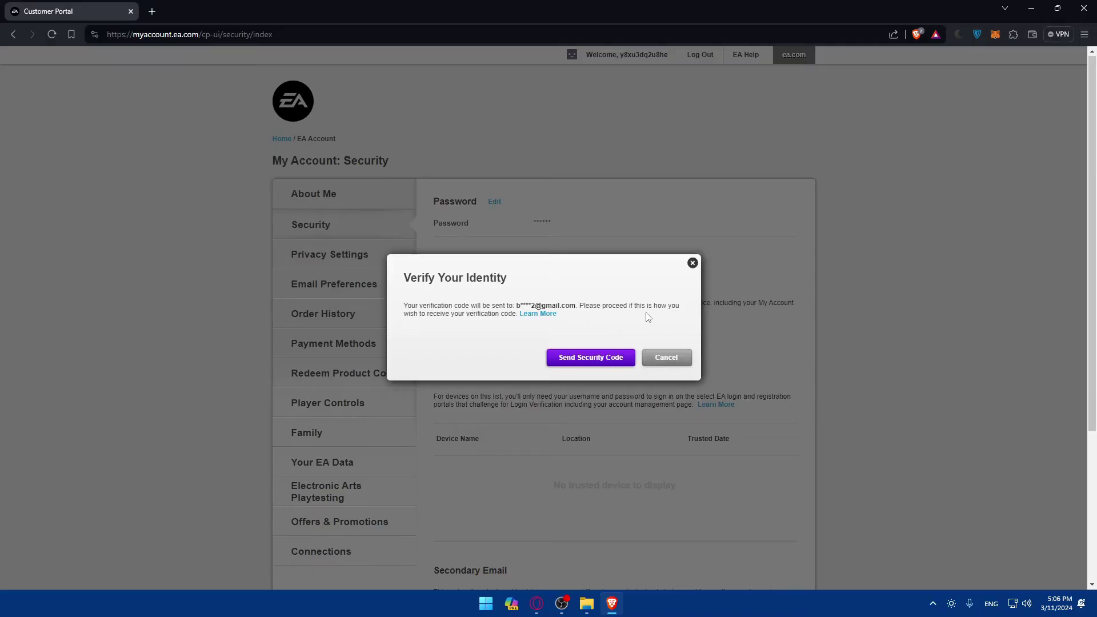
click(577, 361)
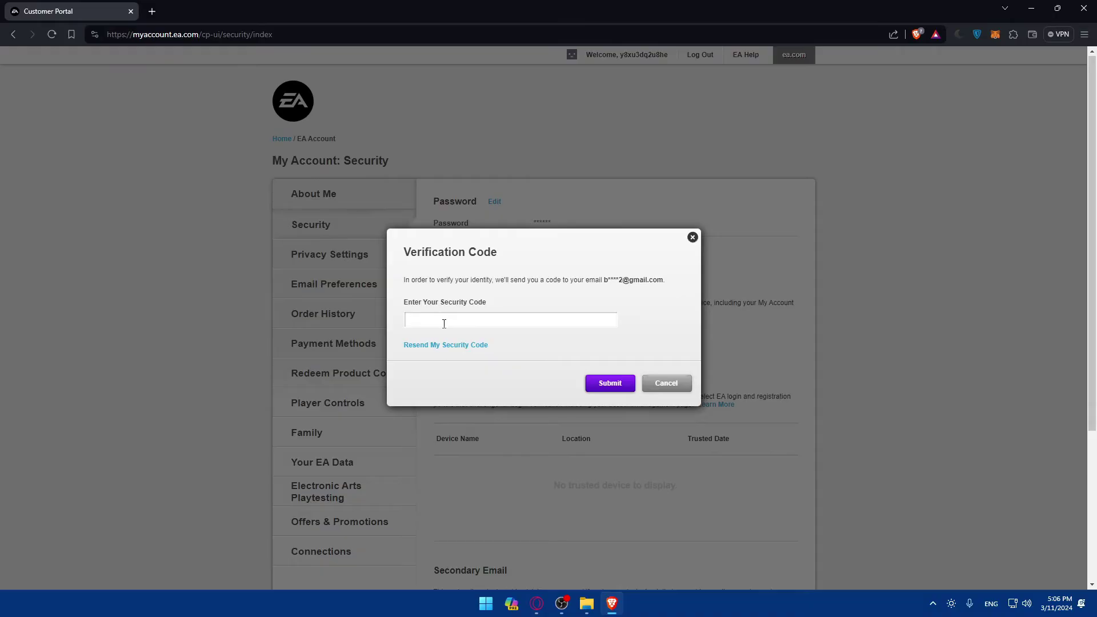
click(151, 13)
text(g)
key(Return)
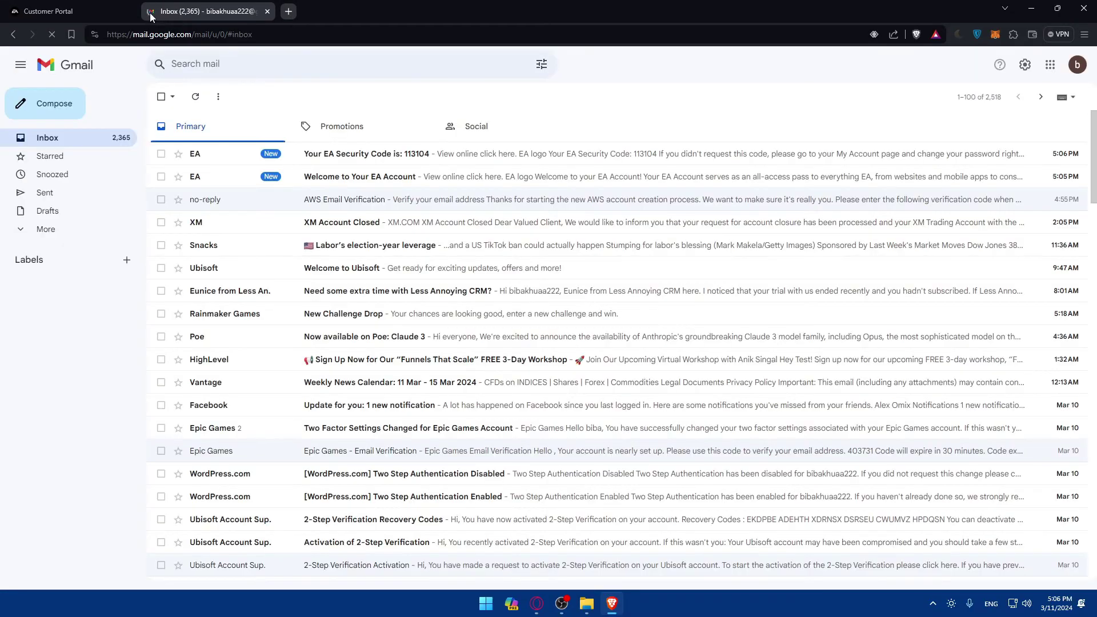
click(397, 161)
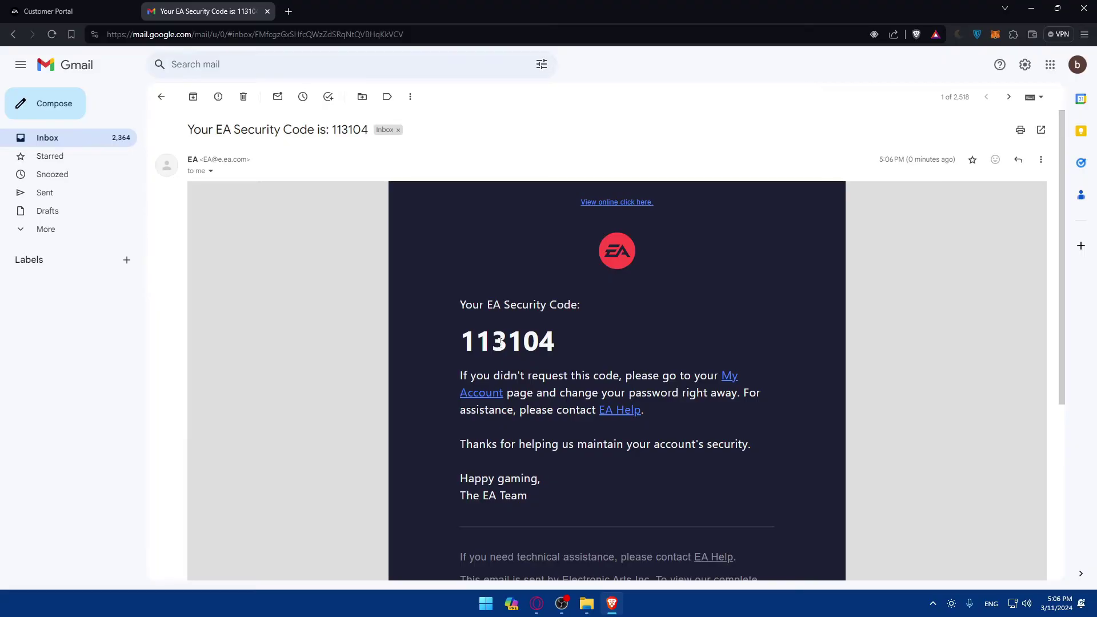
Step: Enter the emailed security code in the EA account tab and submit it
click(63, 11)
click(466, 319)
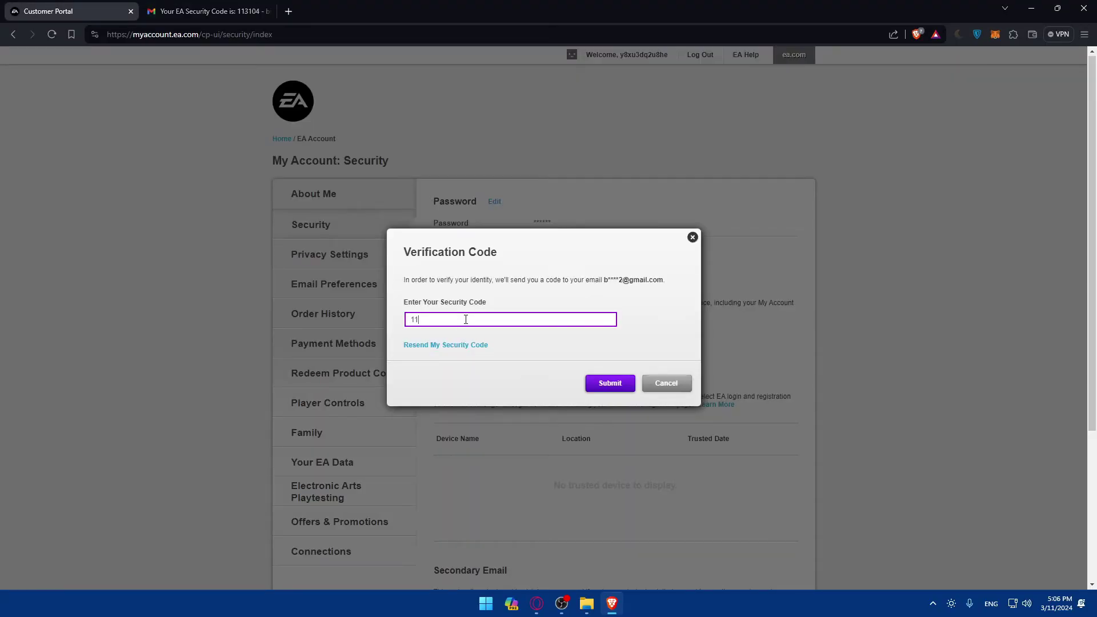
click(601, 384)
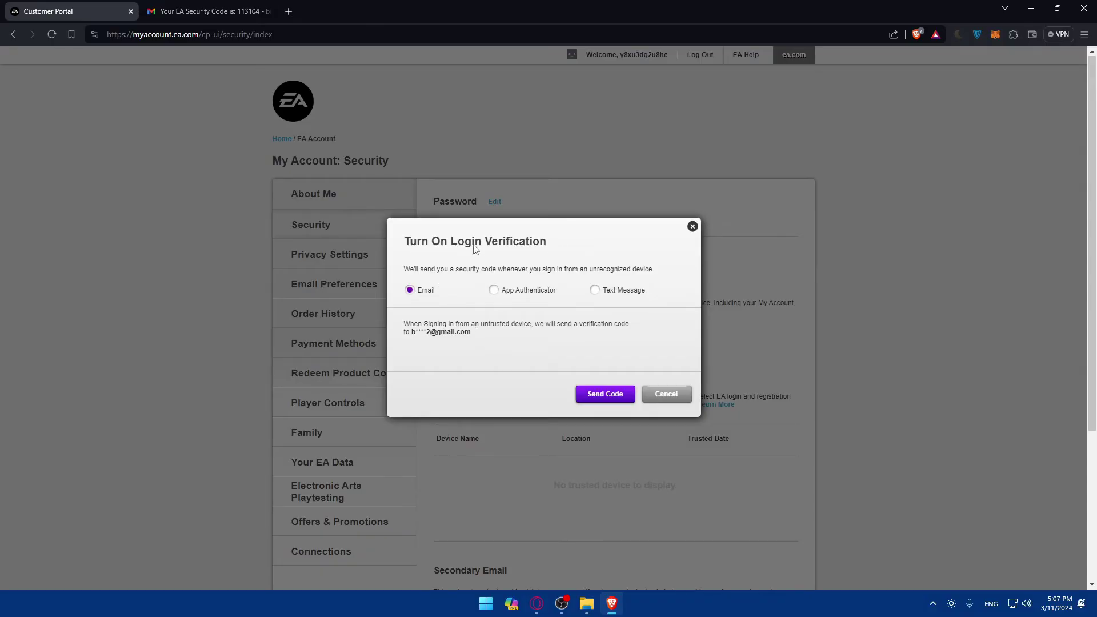
Step: Select App Authenticator as the verification method and continue with Send Code
click(493, 290)
click(595, 290)
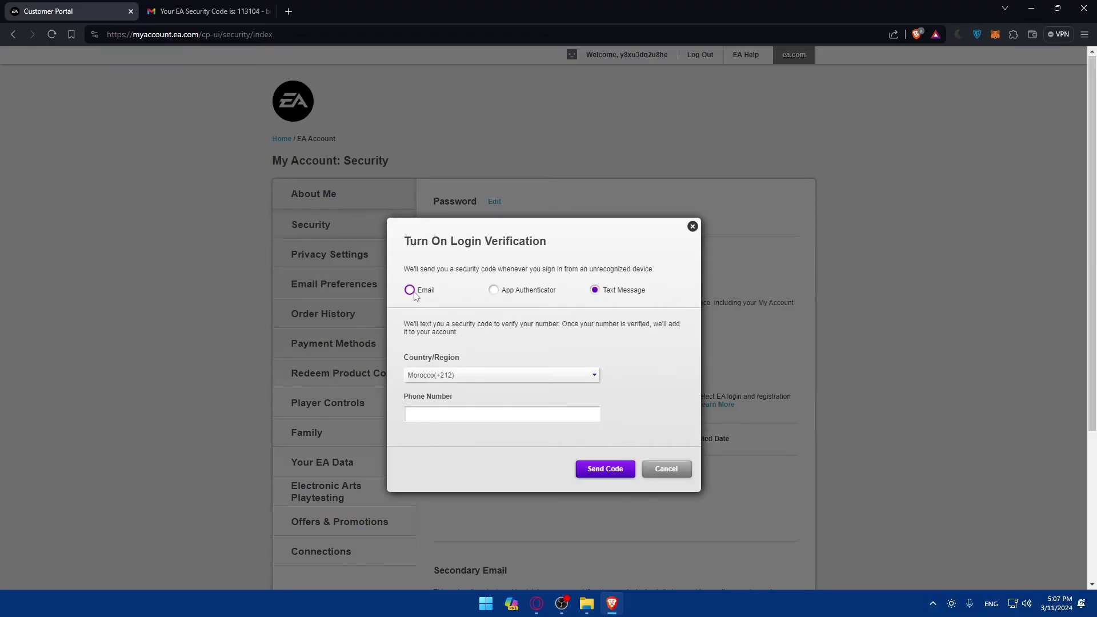
click(410, 290)
click(494, 290)
click(595, 289)
click(410, 291)
click(494, 290)
click(595, 290)
click(426, 291)
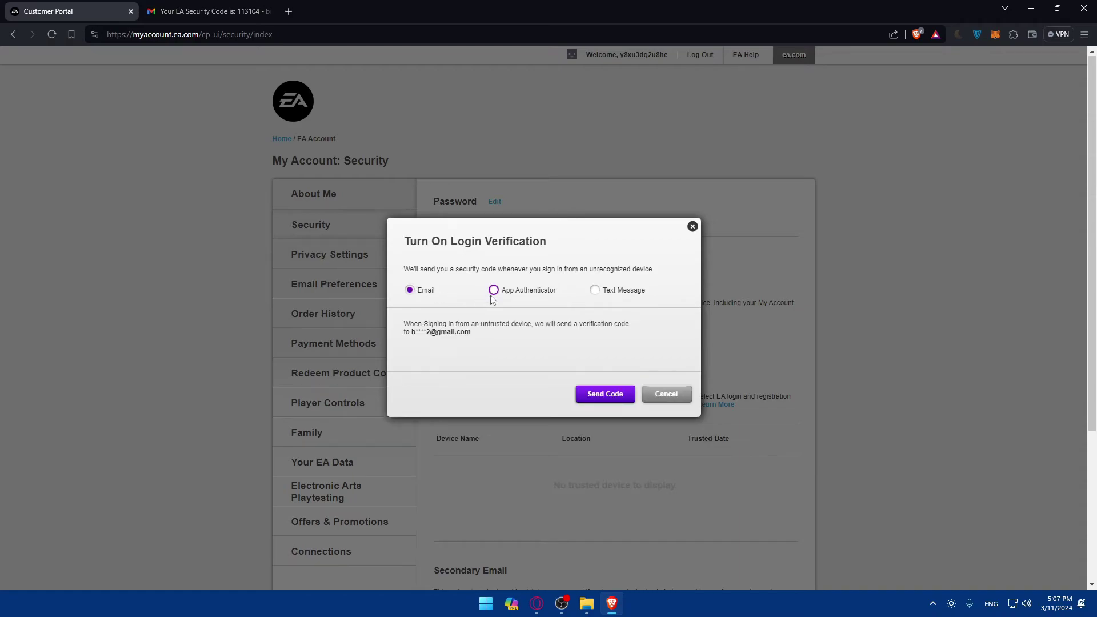
click(493, 290)
click(412, 290)
click(493, 289)
click(595, 290)
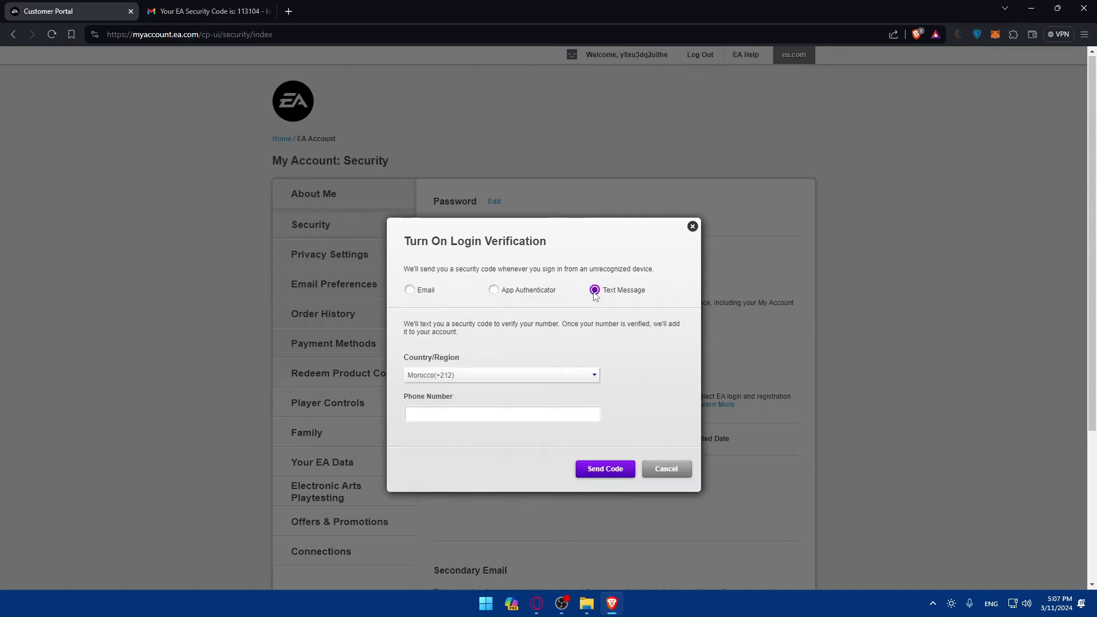
click(411, 291)
click(493, 290)
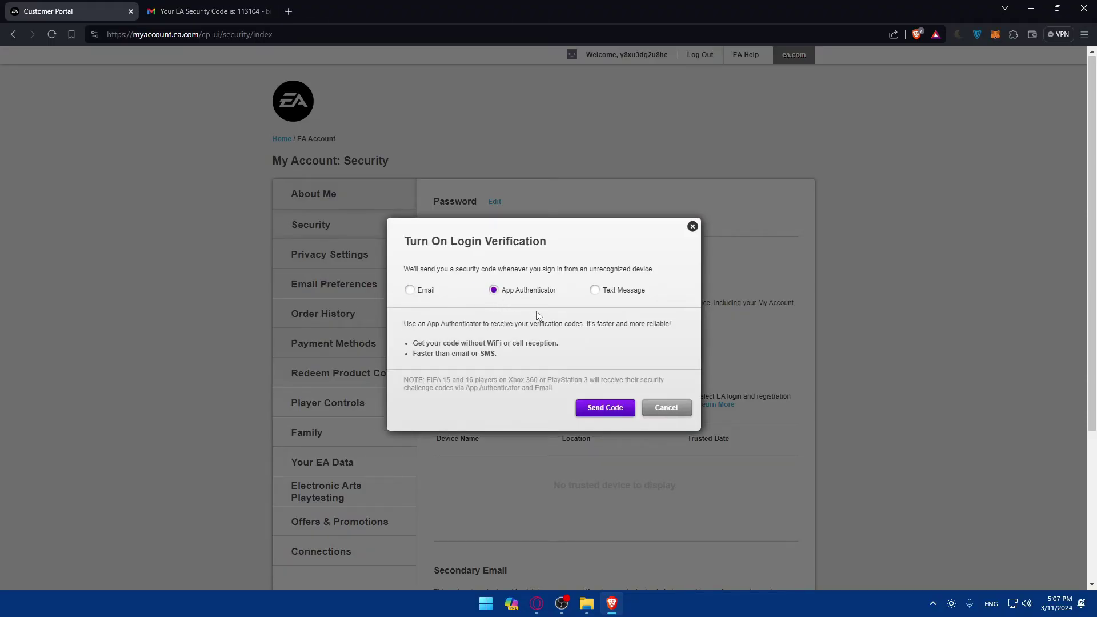
click(606, 408)
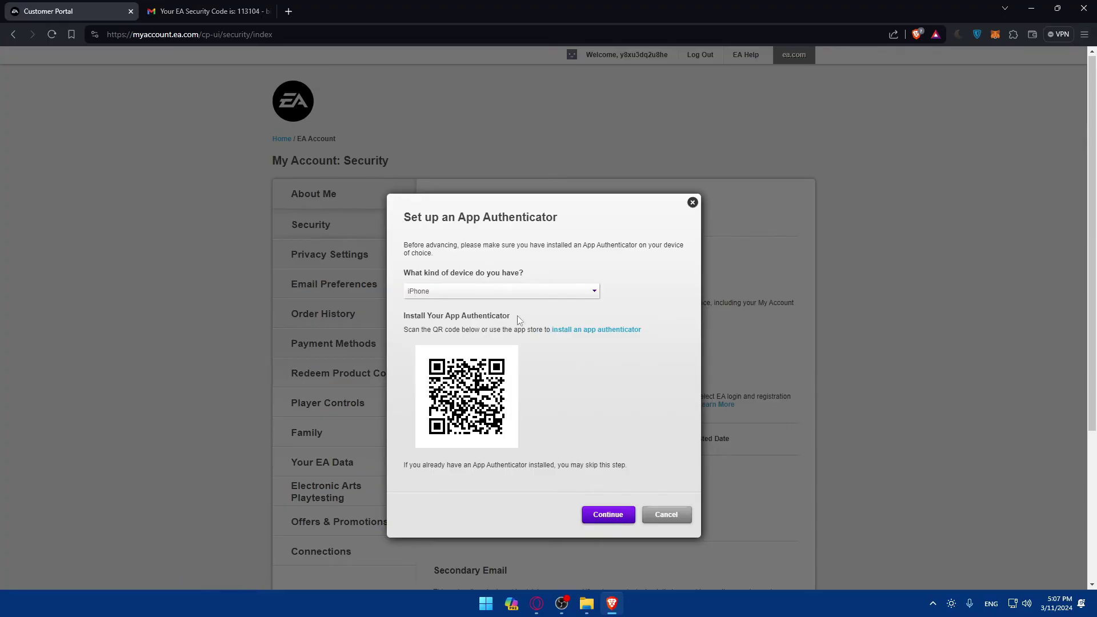
Step: Set the authenticator device type to Android in the setup dialog
click(484, 296)
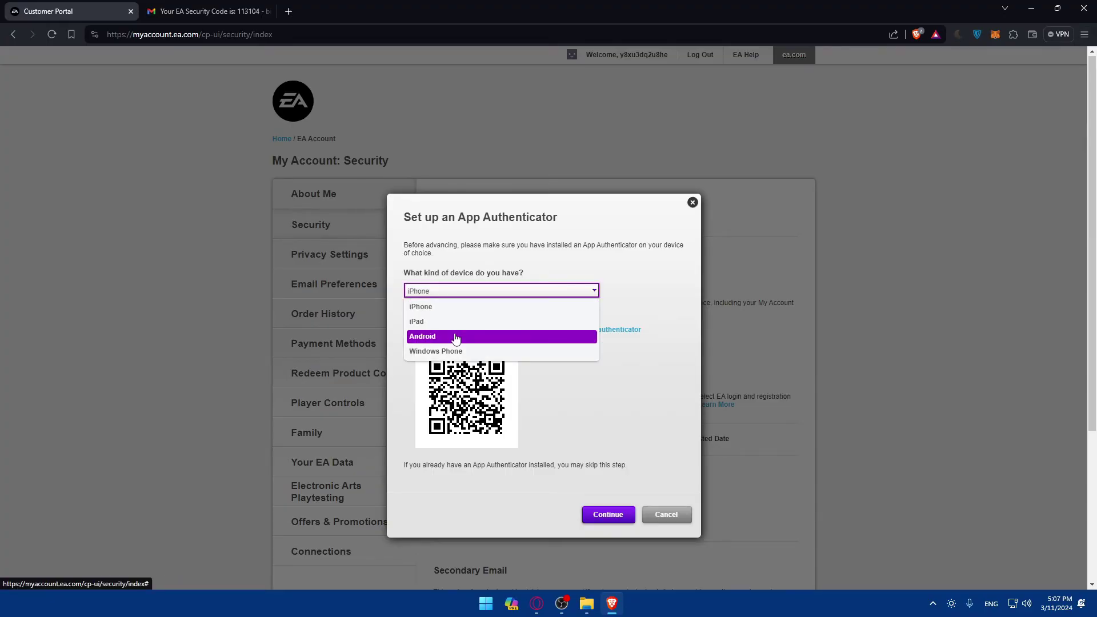
click(453, 337)
click(467, 297)
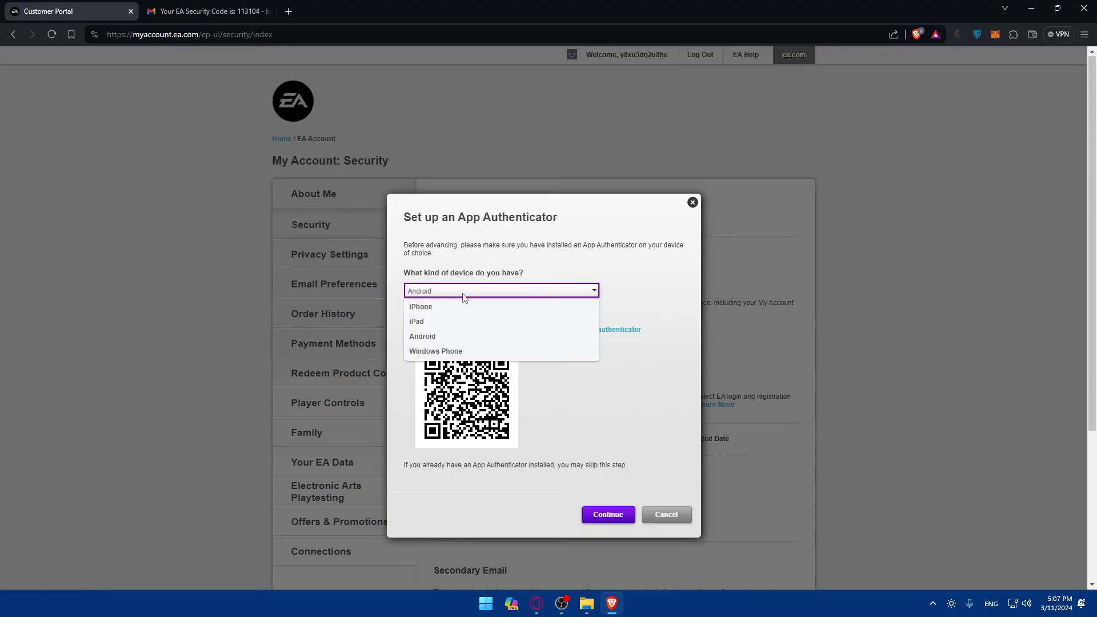
click(453, 320)
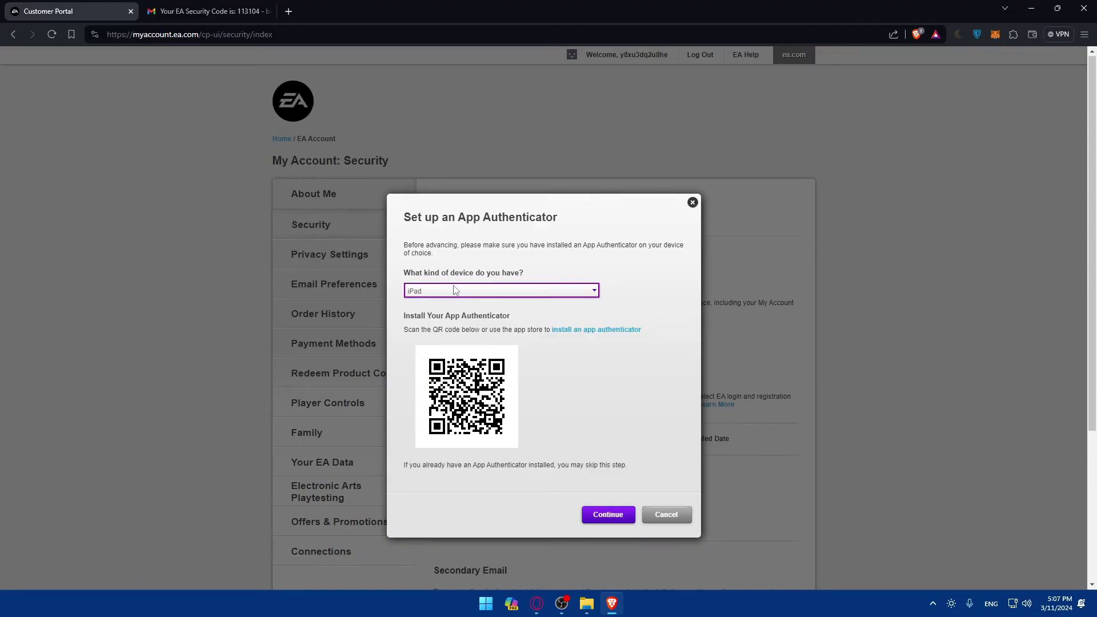
click(455, 292)
click(457, 338)
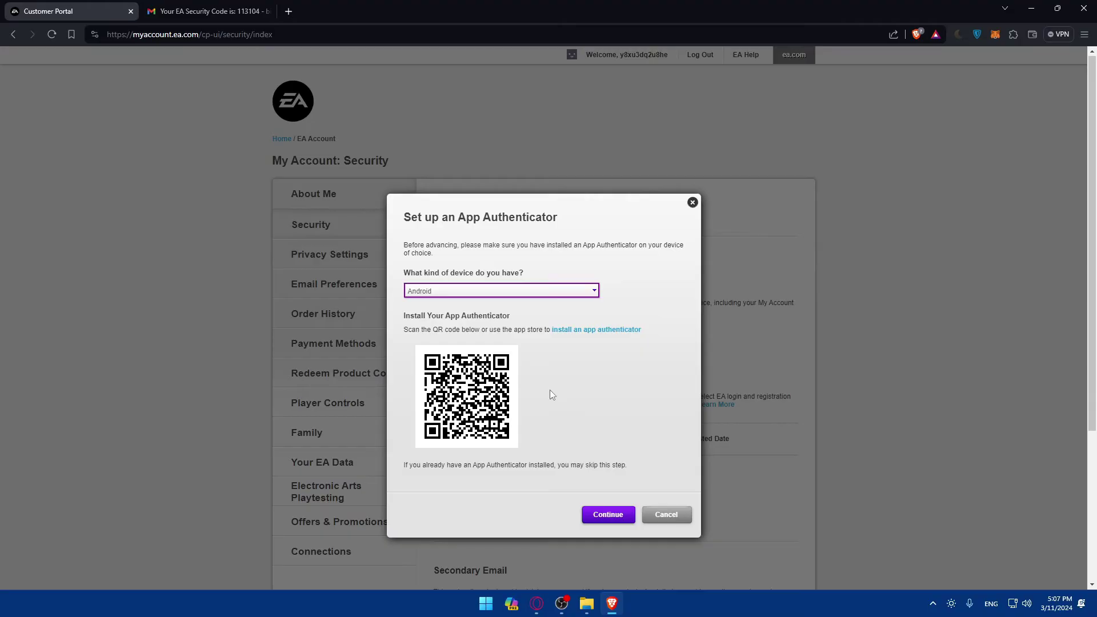
click(589, 413)
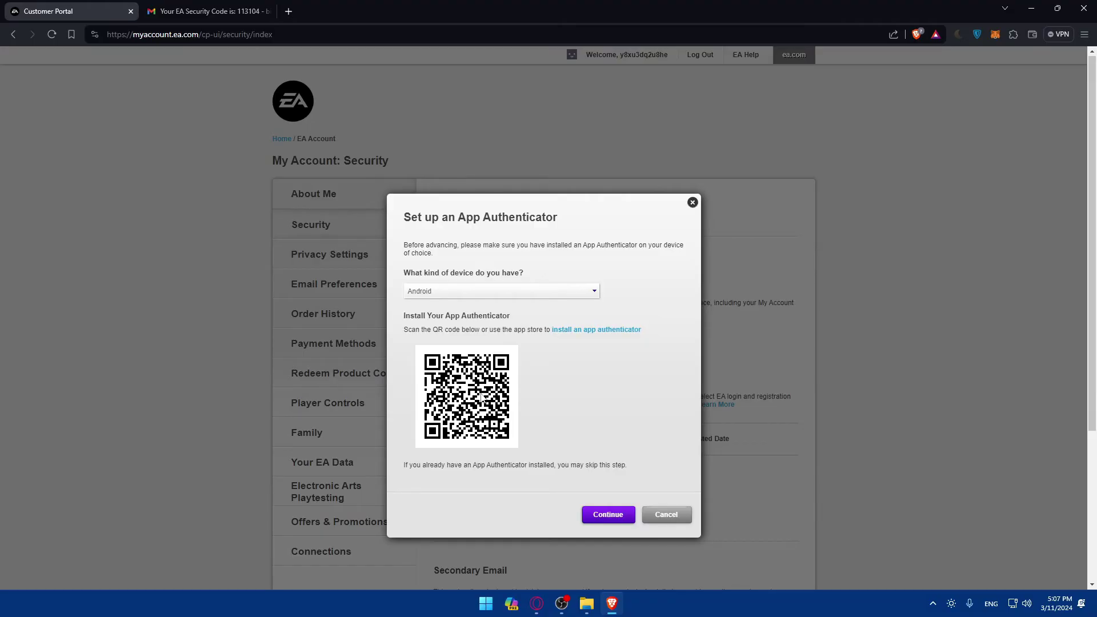
scroll(482, 397, down, 2)
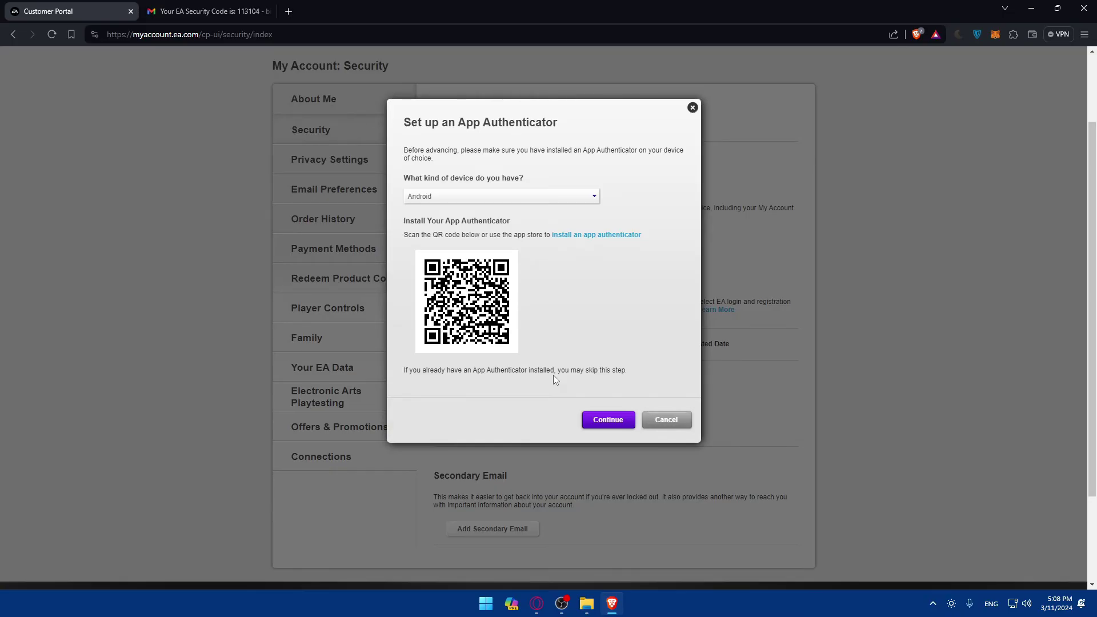
Step: In a new tab, search for Google Authenticator and open its Google Play page
click(285, 18)
text(google)
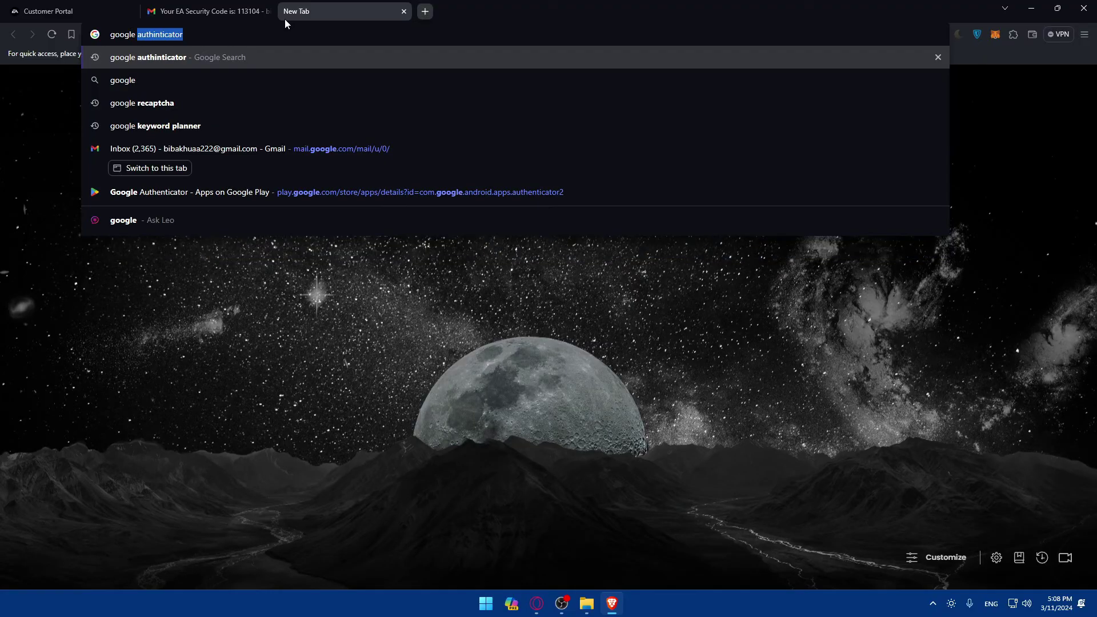
key(Return)
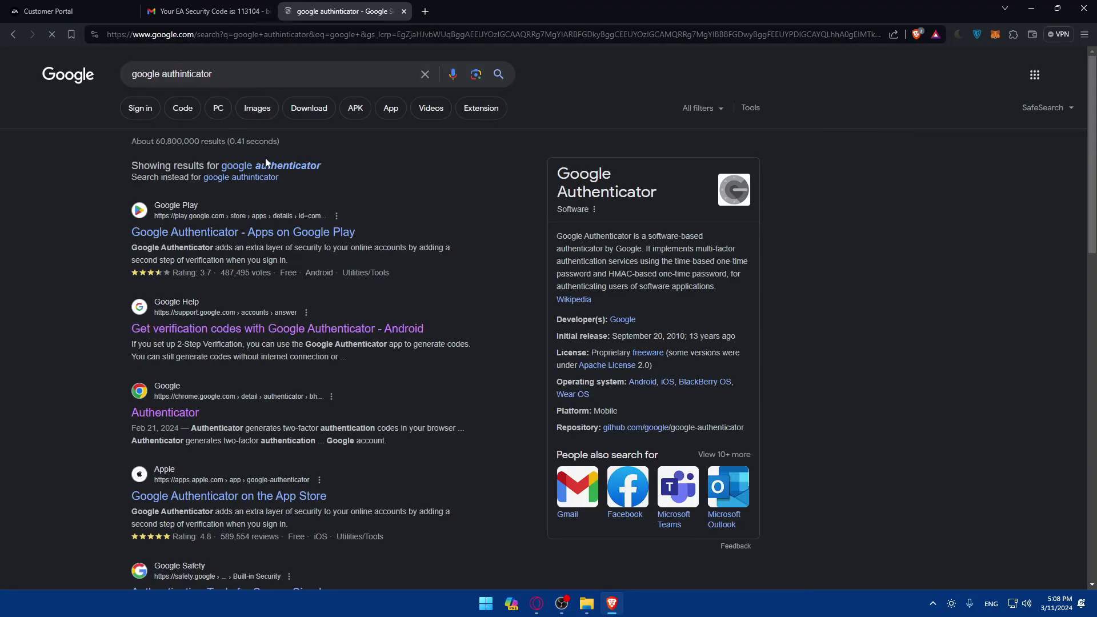
click(255, 195)
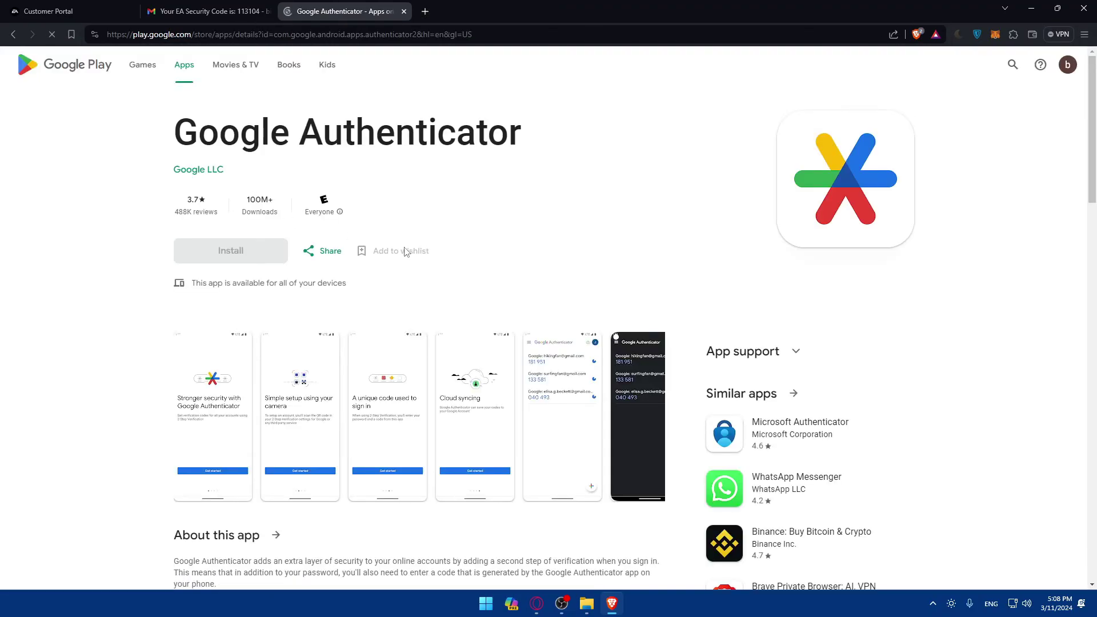
Step: Scroll to the Google Authenticator screenshots on Google Play and page forward through them
scroll(432, 350, down, 2)
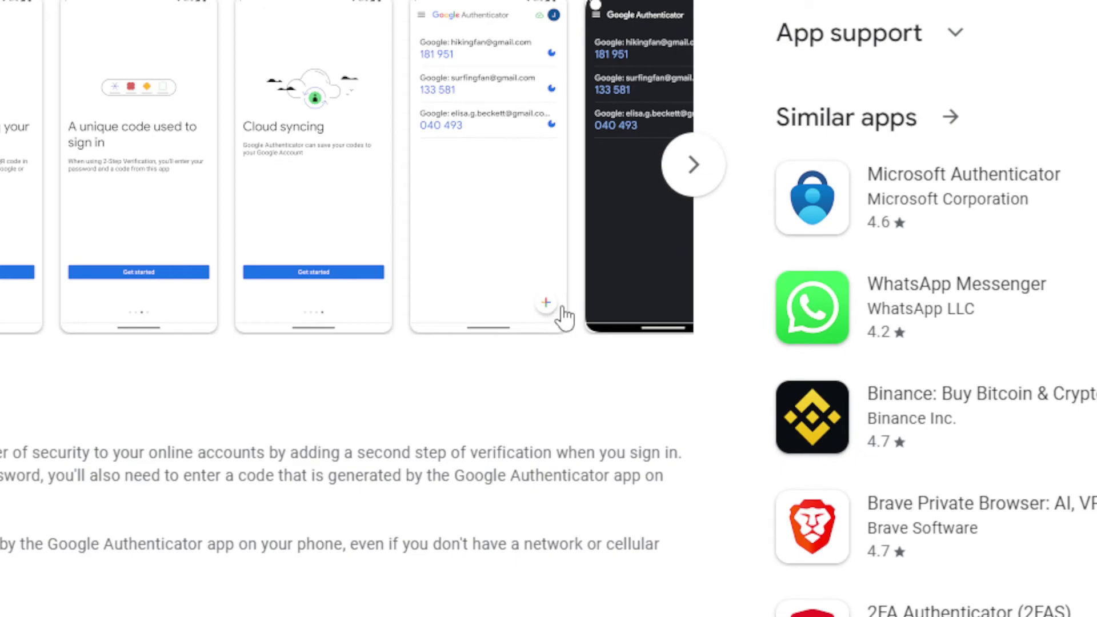
click(693, 164)
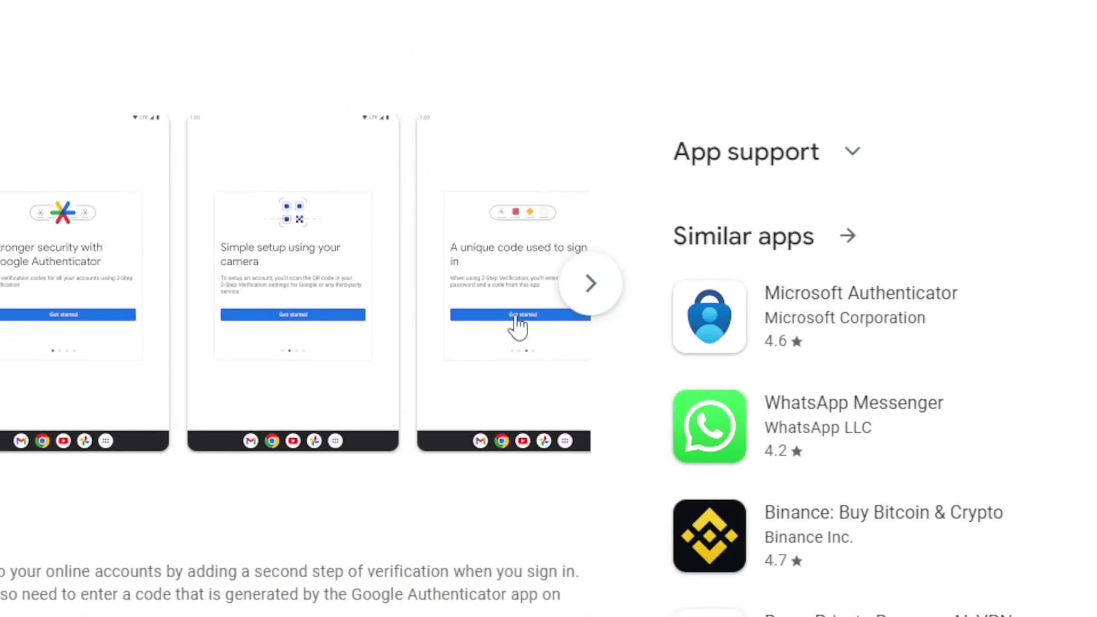
scroll(655, 199, right, 3)
click(579, 293)
click(580, 300)
click(571, 304)
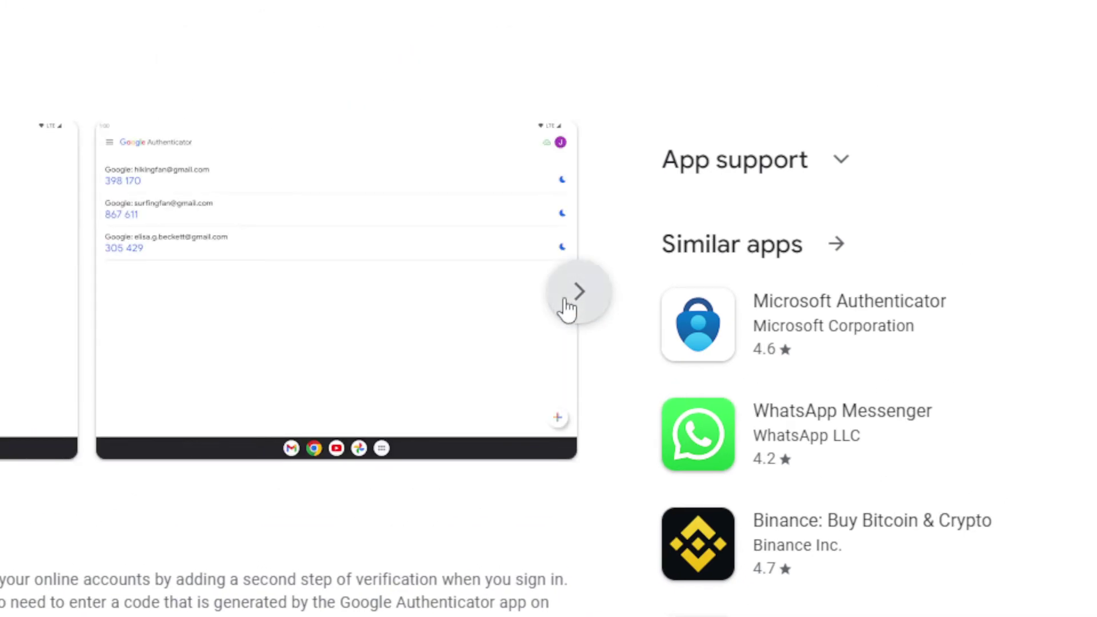
click(572, 306)
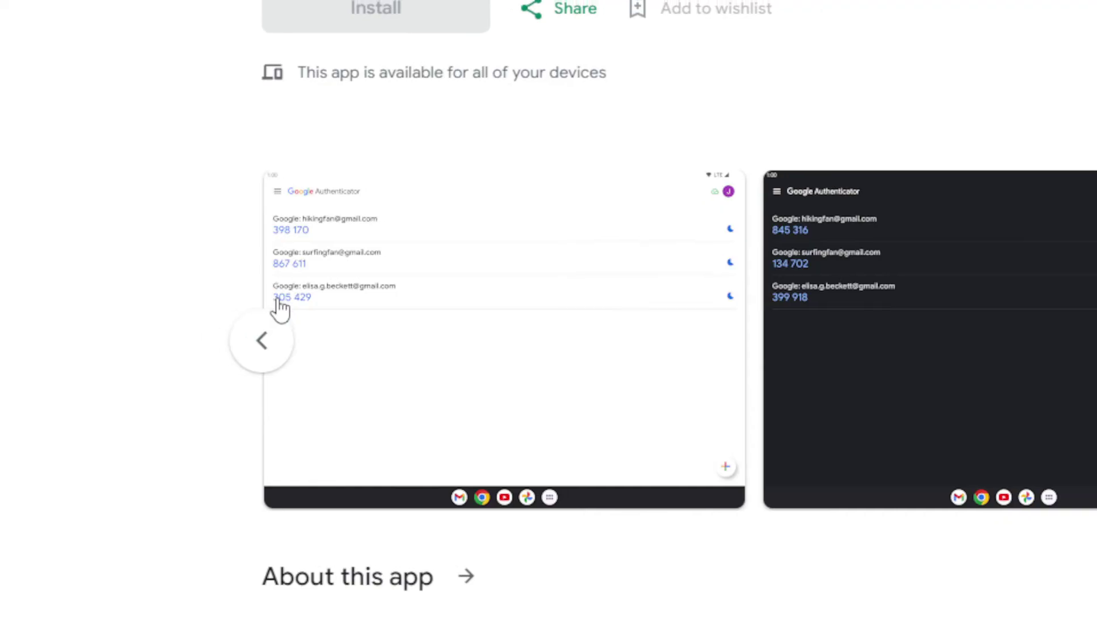
Step: Page back through the screenshots, enlarge one, then return to the EA setup dialog
click(260, 356)
click(261, 355)
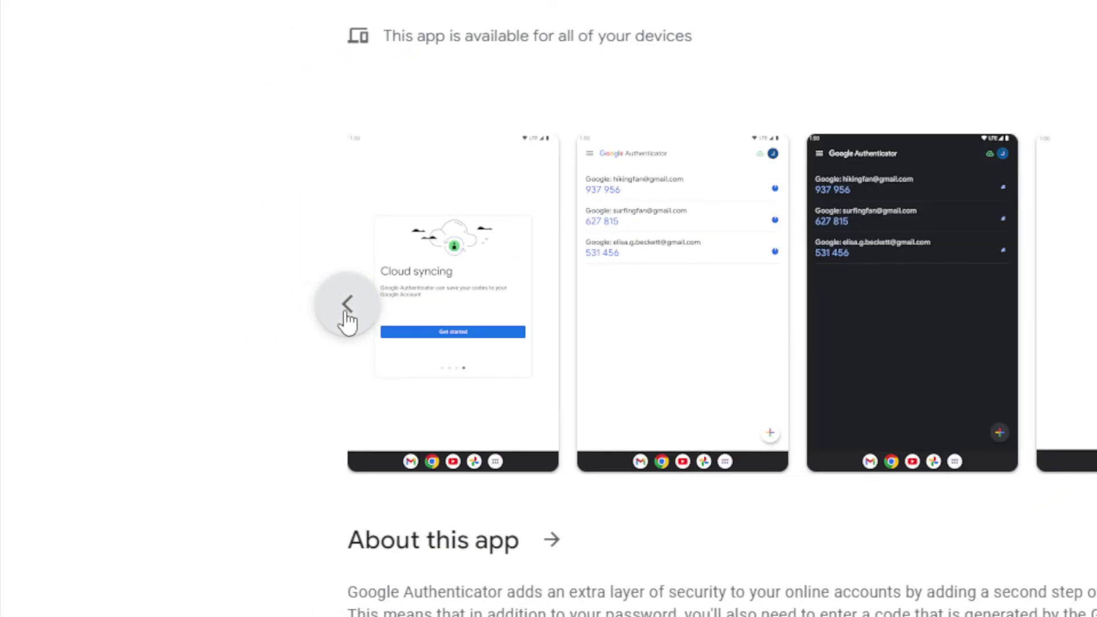
click(262, 355)
click(932, 355)
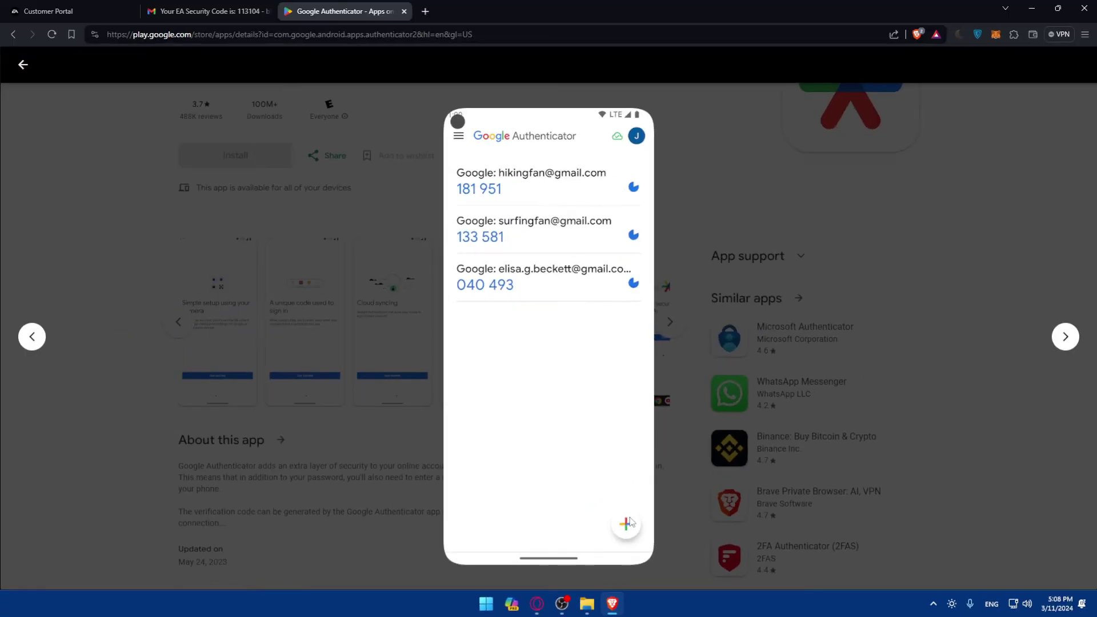
click(60, 7)
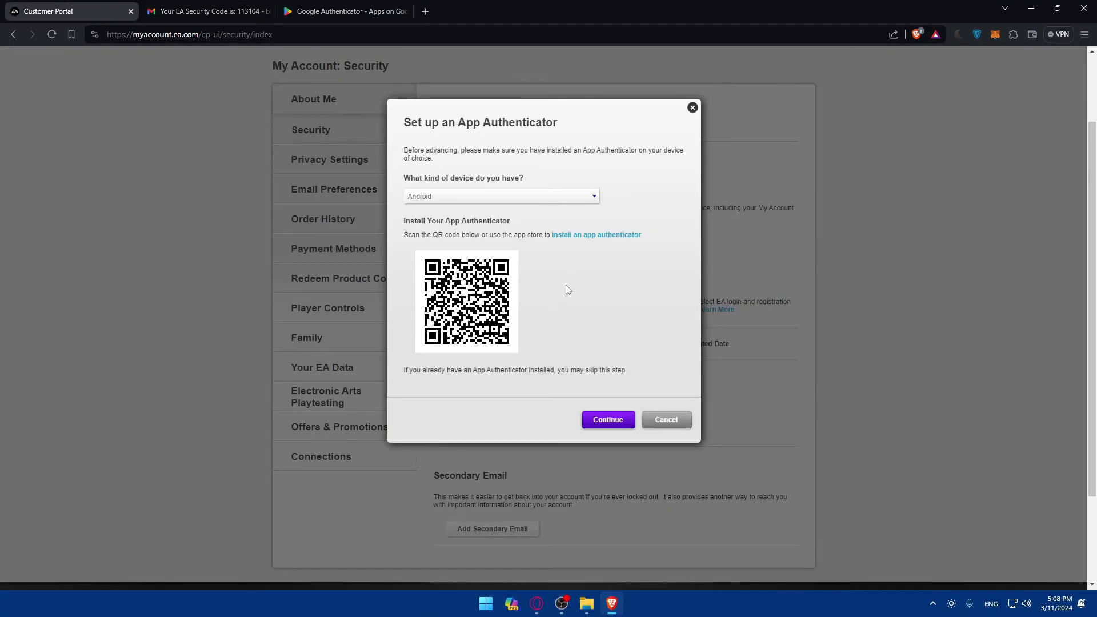
Step: Continue to the pairing step with QR code and secret key, then check the Play Store and Gmail tabs
click(607, 419)
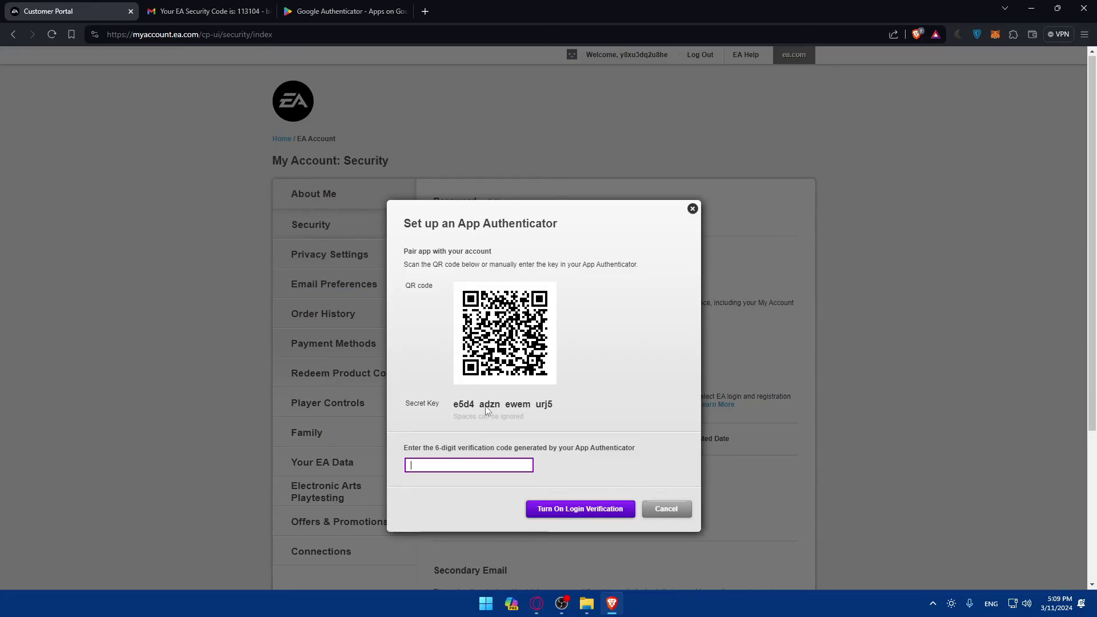
click(314, 12)
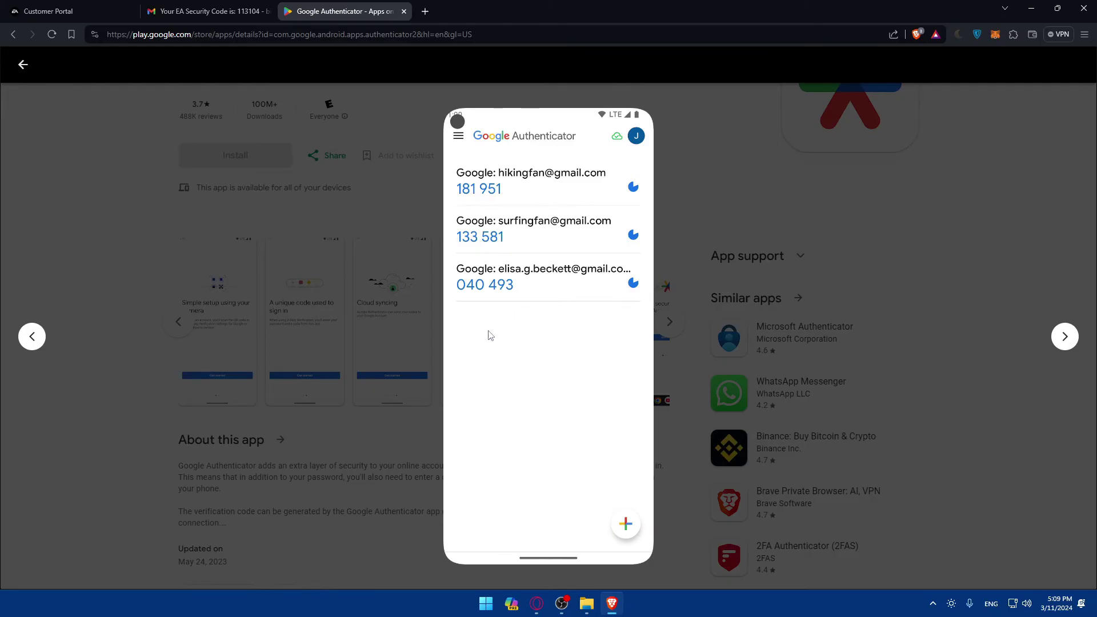
click(212, 4)
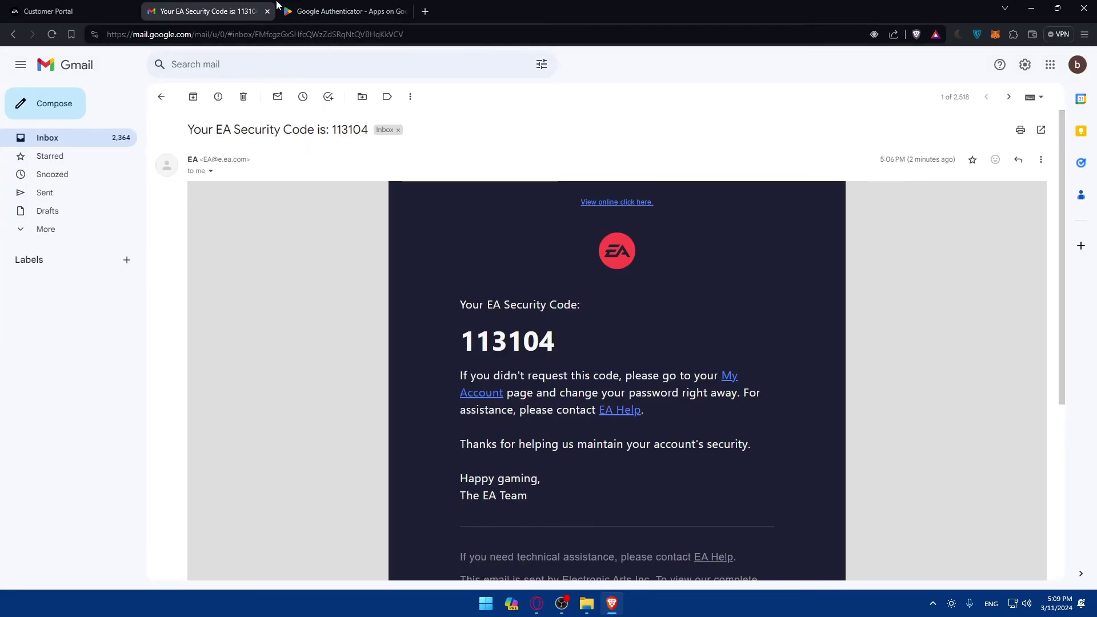
click(49, 11)
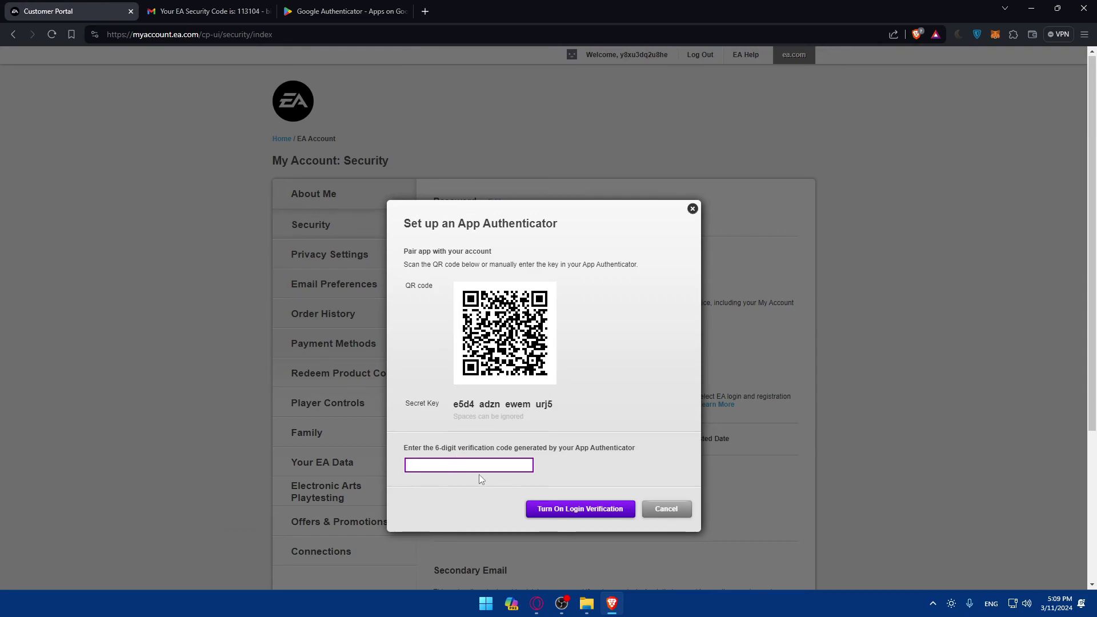
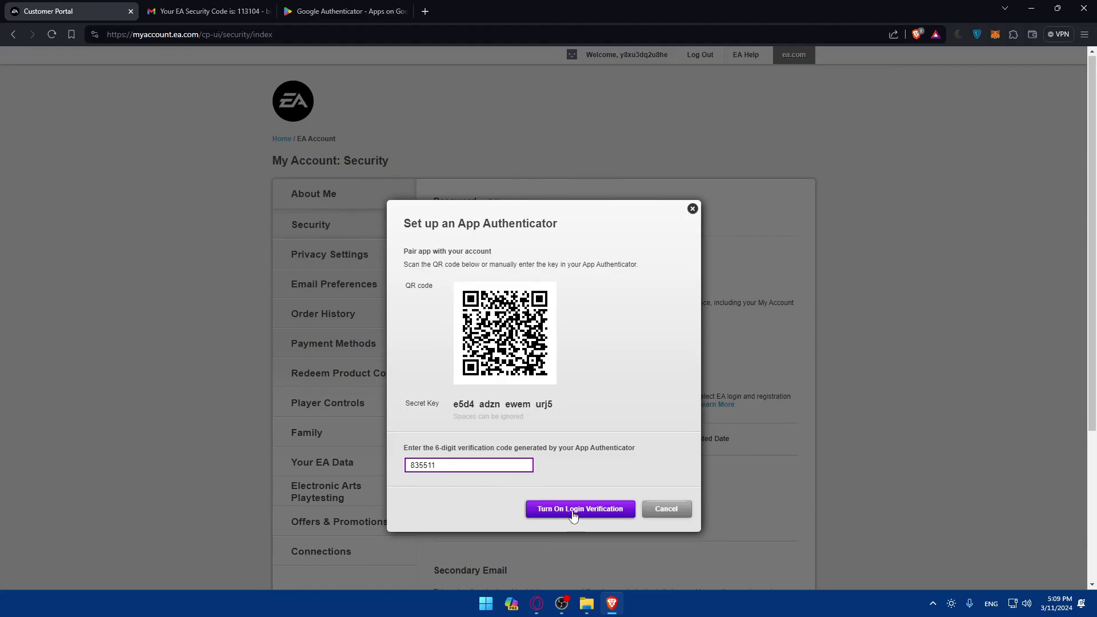
Step: Enter the authenticator's 6-digit verification code and turn on Login Verification
click(562, 509)
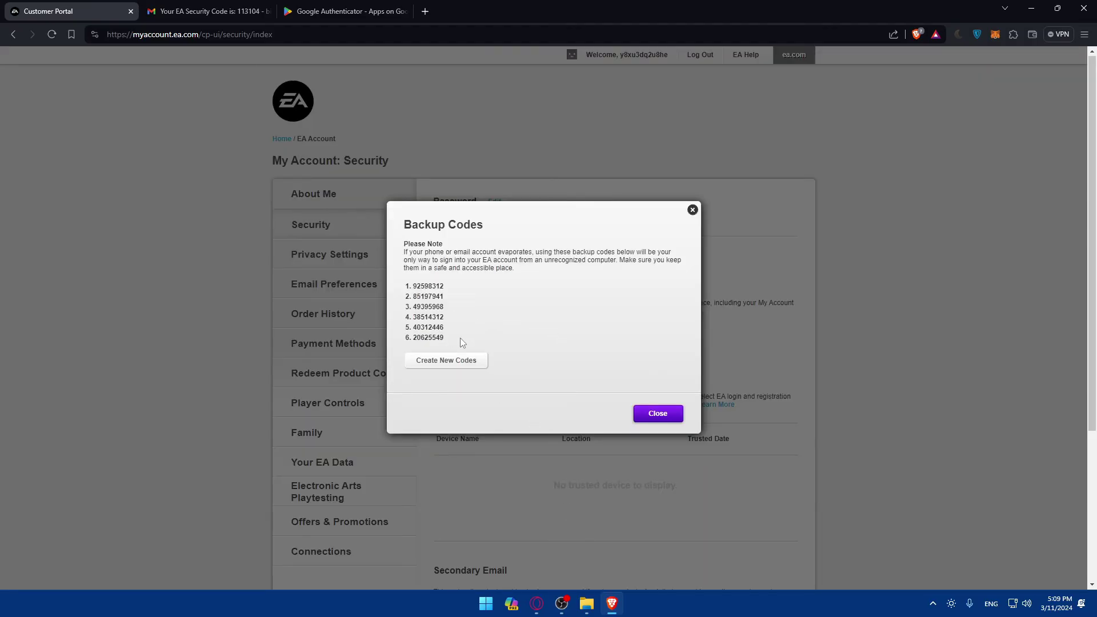
Step: Select the six backup codes, close them, and choose Turn Off under Login Verification
drag(461, 338, 402, 280)
click(456, 308)
drag(457, 339, 403, 281)
click(457, 338)
click(658, 413)
scroll(600, 403, down, 2)
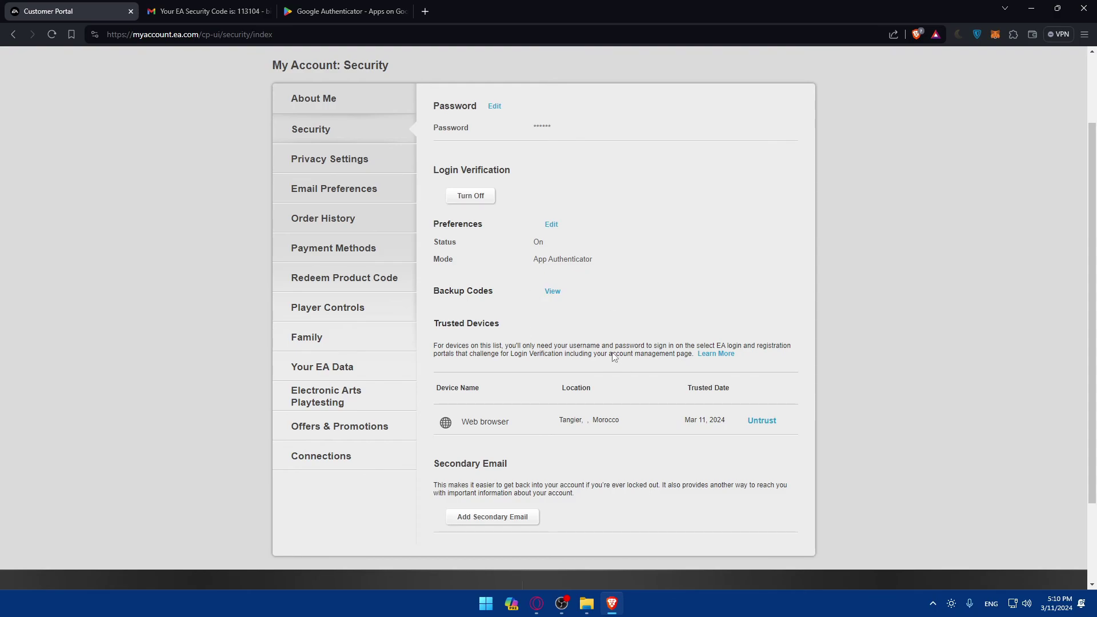
click(479, 196)
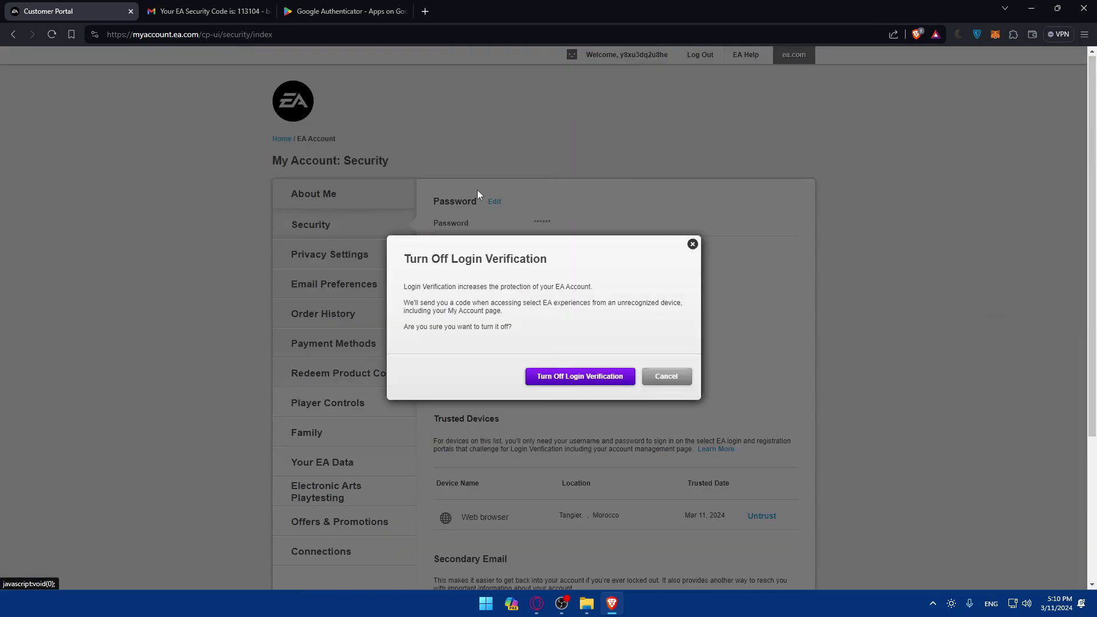
Step: Confirm Turn Off Login Verification in the confirmation dialog
click(627, 373)
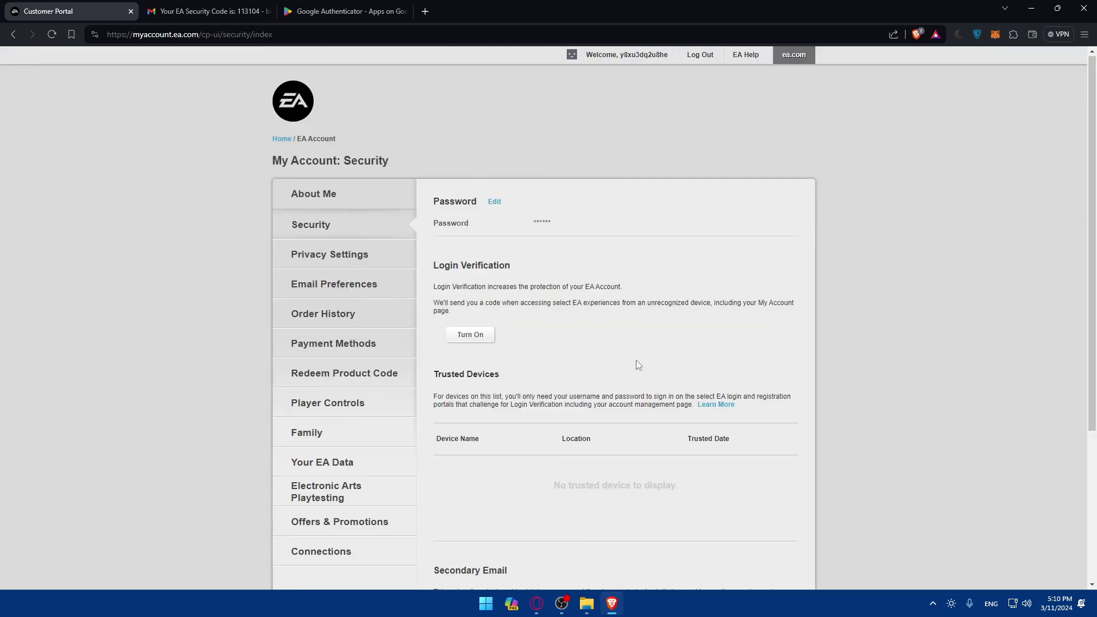